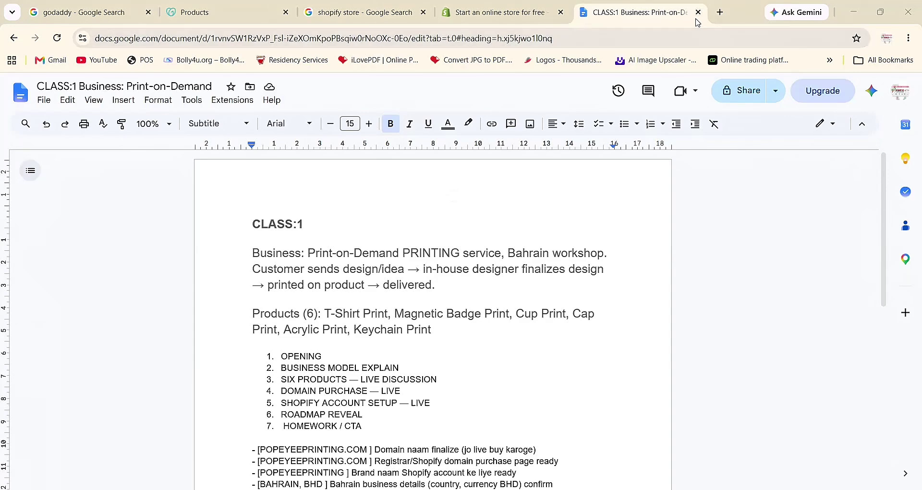
- Open the printmine.in website in a new Chrome tab
{"action": "key", "text": "ctrl+t"}
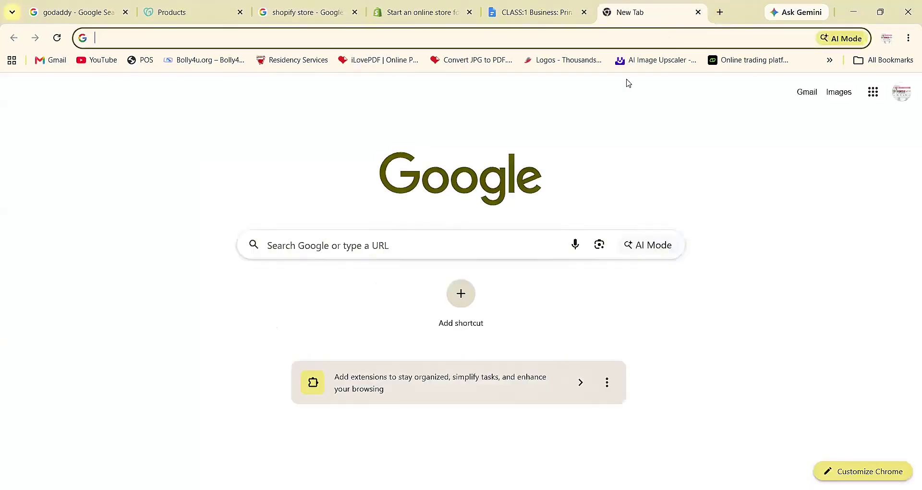
{"action": "left_click", "coordinate": [425, 248]}
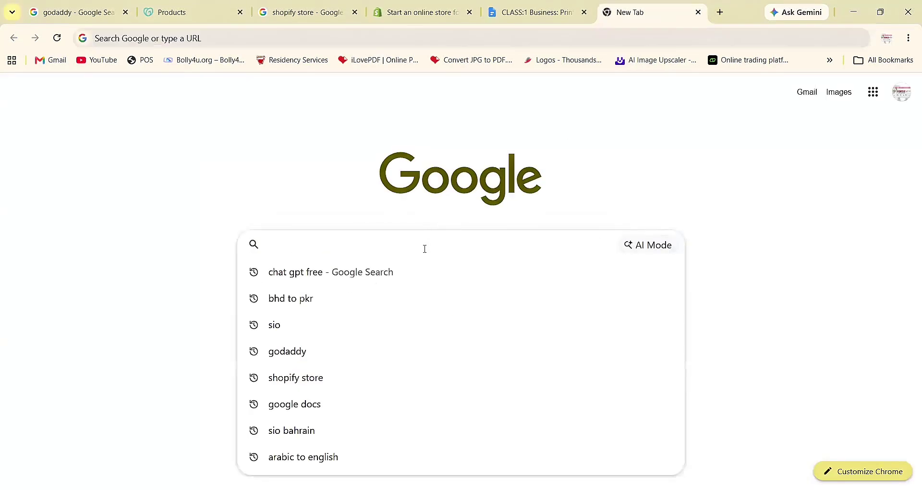
{"action": "type", "text": "pr"}
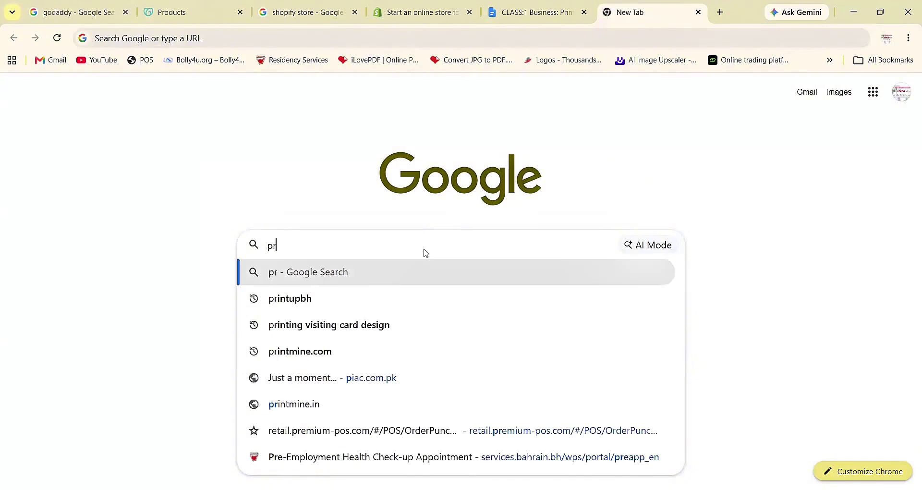
{"action": "type", "text": "inimine.in"}
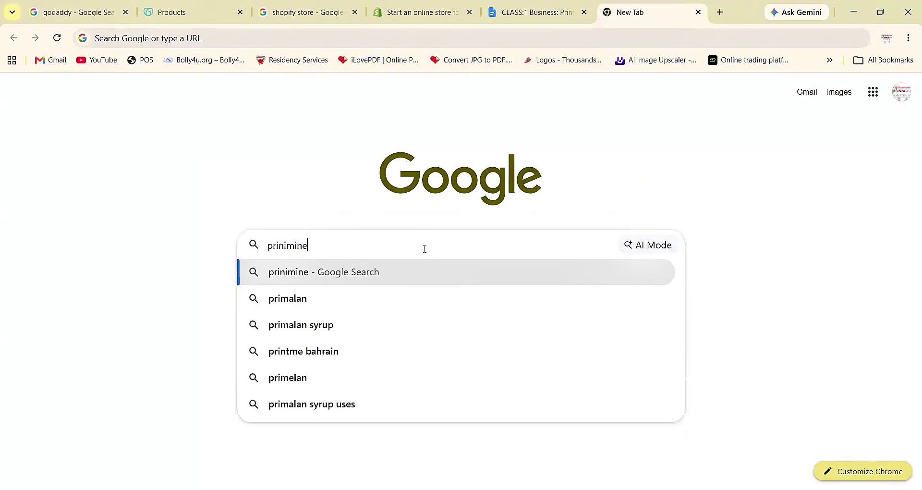
{"action": "key", "text": "Return"}
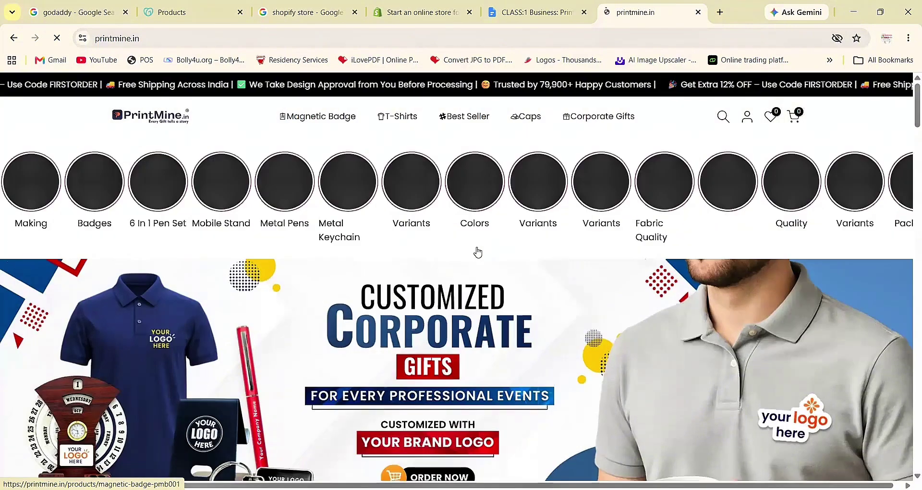
- Open the Customized Magnetic Badge product page, priced ₹999.00 down from ₹1,099.00
{"action": "scroll", "coordinate": [478, 251], "scroll_direction": "down", "scroll_amount": 6}
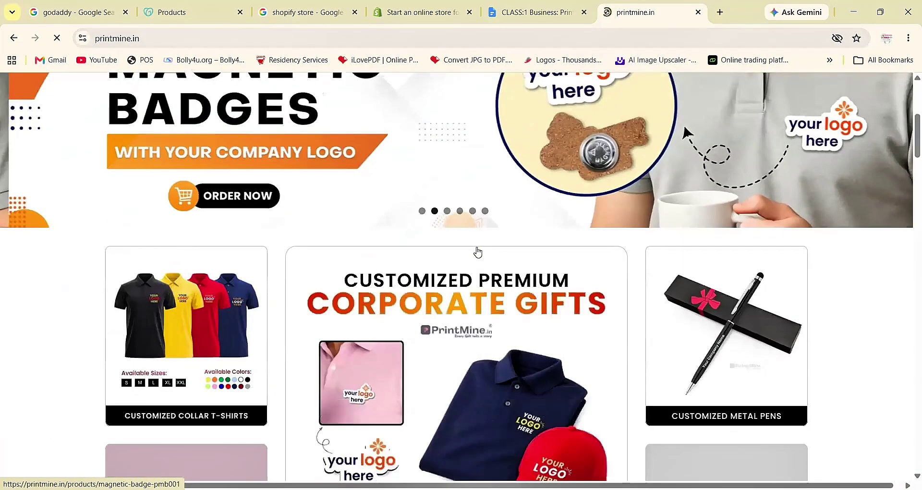
{"action": "scroll", "coordinate": [478, 252], "scroll_direction": "down", "scroll_amount": 4}
{"action": "scroll", "coordinate": [479, 251], "scroll_direction": "up", "scroll_amount": 4}
{"action": "scroll", "coordinate": [478, 251], "scroll_direction": "up", "scroll_amount": 5}
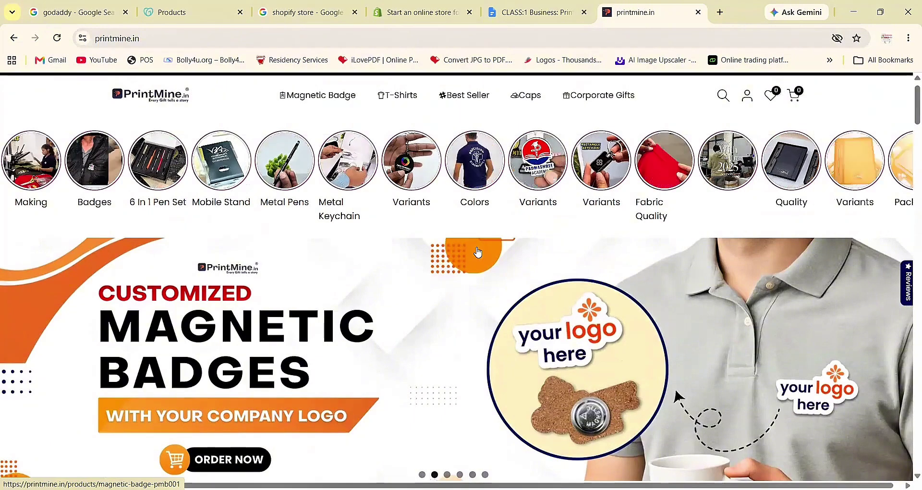
{"action": "scroll", "coordinate": [478, 252], "scroll_direction": "down", "scroll_amount": 2}
{"action": "scroll", "coordinate": [478, 252], "scroll_direction": "down", "scroll_amount": 15}
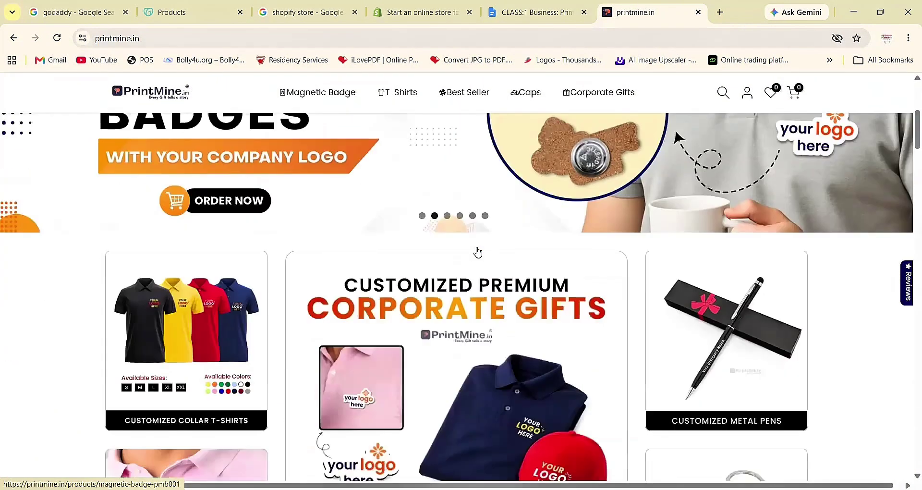
{"action": "scroll", "coordinate": [478, 248], "scroll_direction": "down", "scroll_amount": 8}
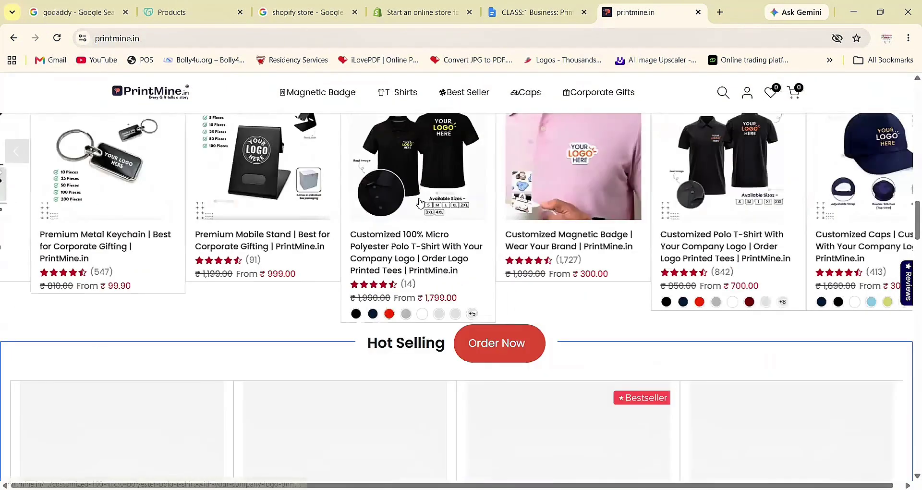
{"action": "left_click", "coordinate": [394, 190]}
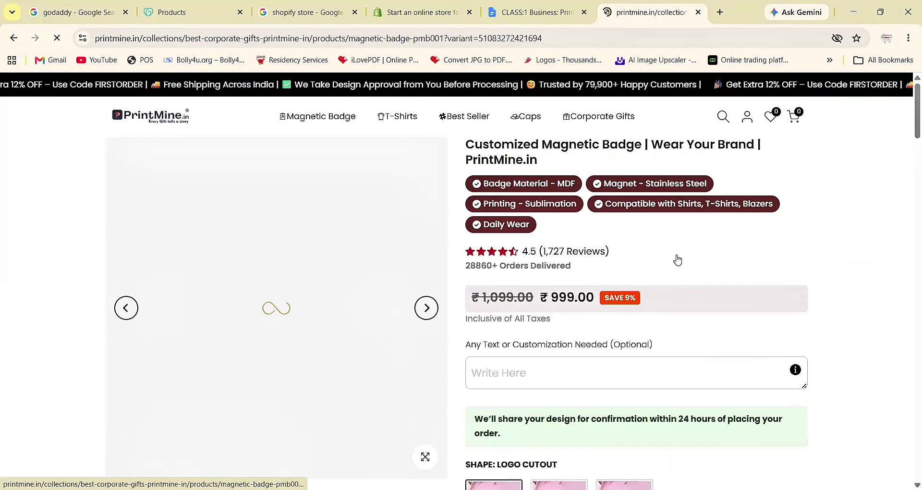
- Skip the logo upload and enter 'popete store' in the badge's Write Here customization field
{"action": "scroll", "coordinate": [678, 260], "scroll_direction": "down", "scroll_amount": 2}
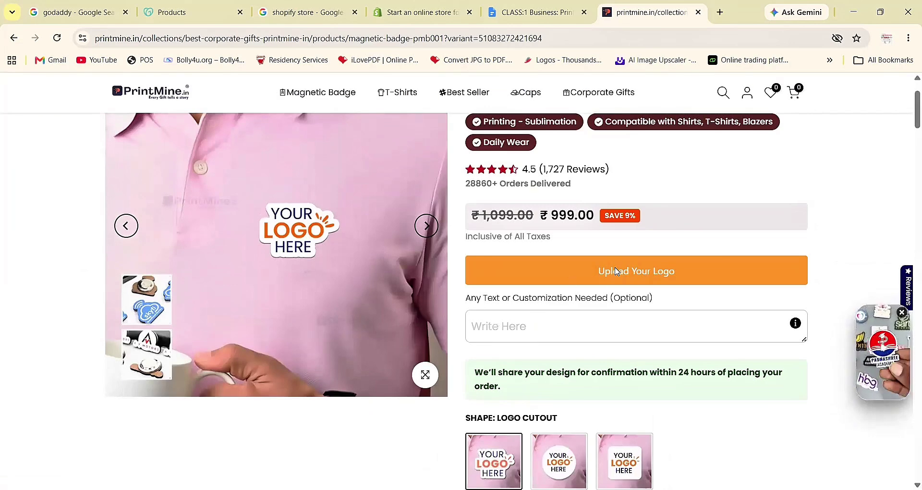
{"action": "left_click", "coordinate": [578, 277]}
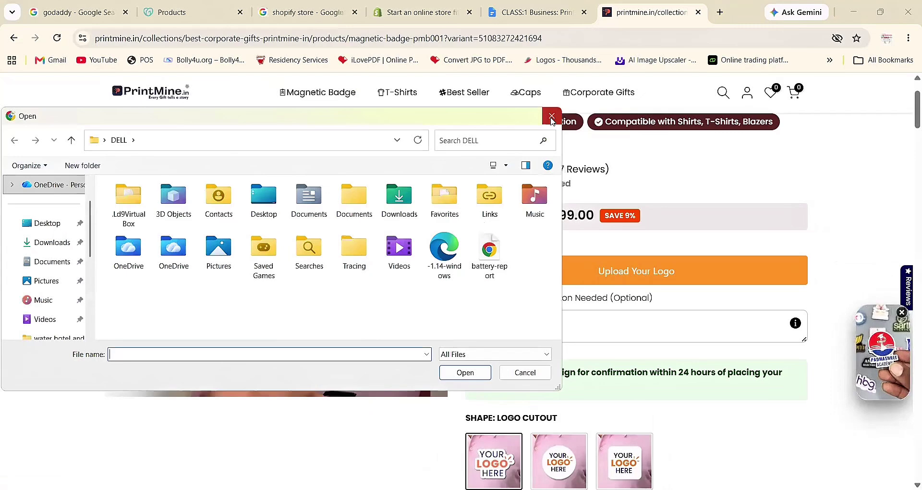
{"action": "left_click", "coordinate": [551, 117]}
{"action": "left_click", "coordinate": [559, 331]}
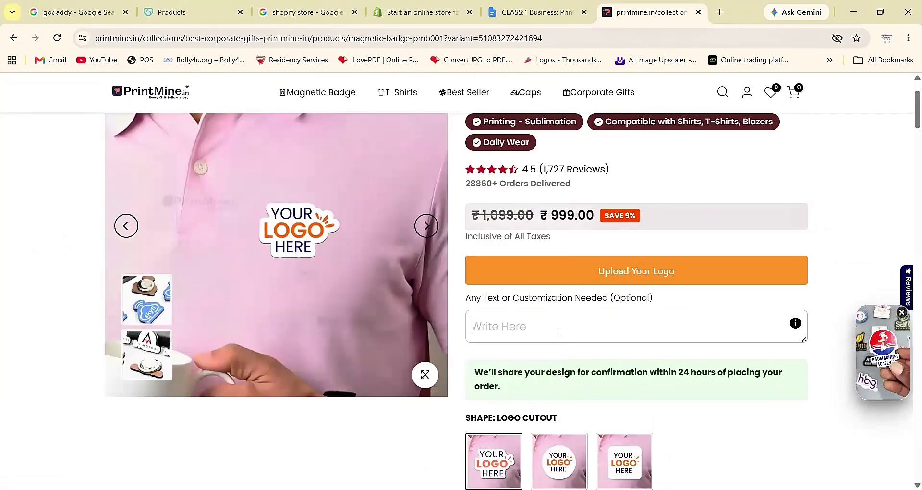
{"action": "type", "text": "p"}
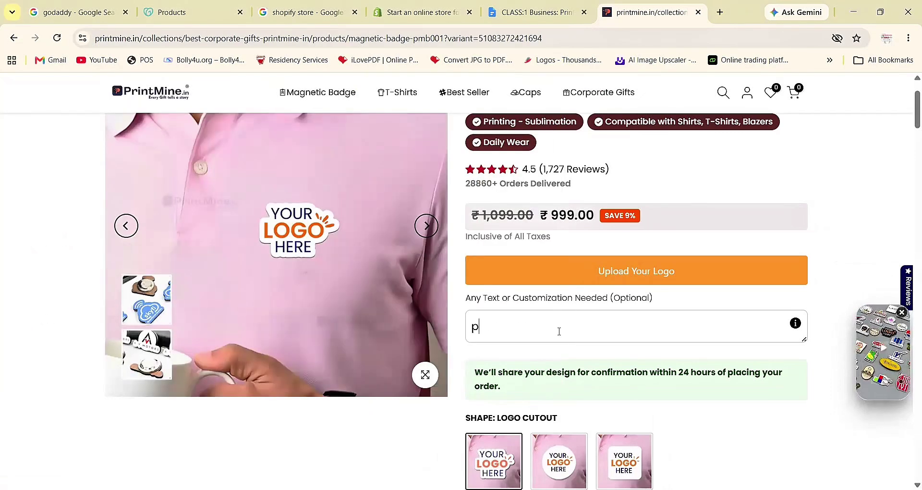
{"action": "type", "text": "opete st"}
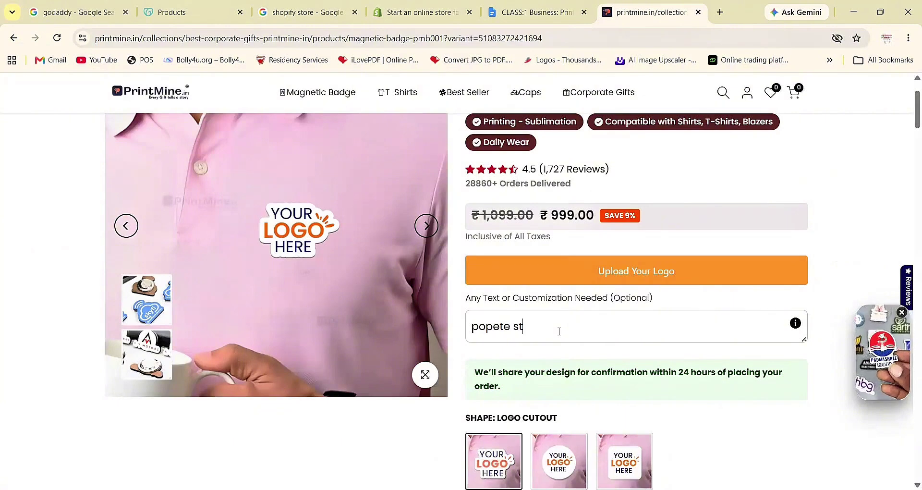
{"action": "type", "text": "ore"}
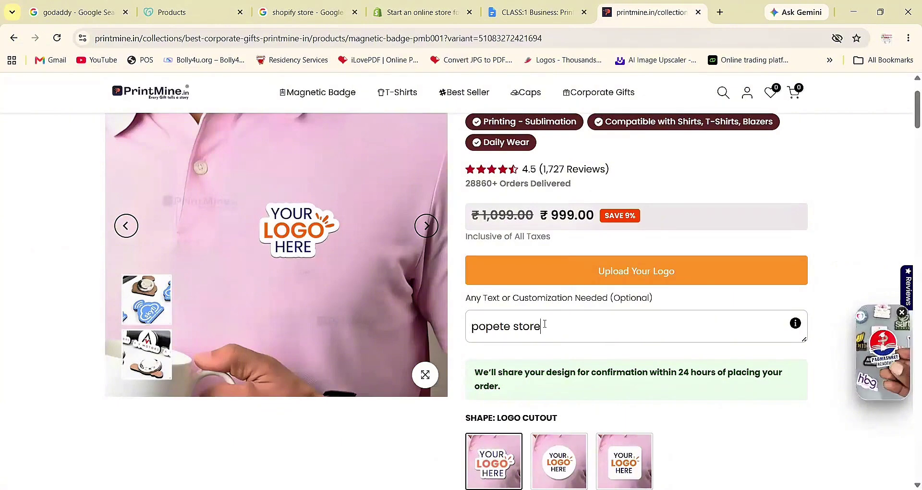
{"action": "scroll", "coordinate": [547, 323], "scroll_direction": "down", "scroll_amount": 1}
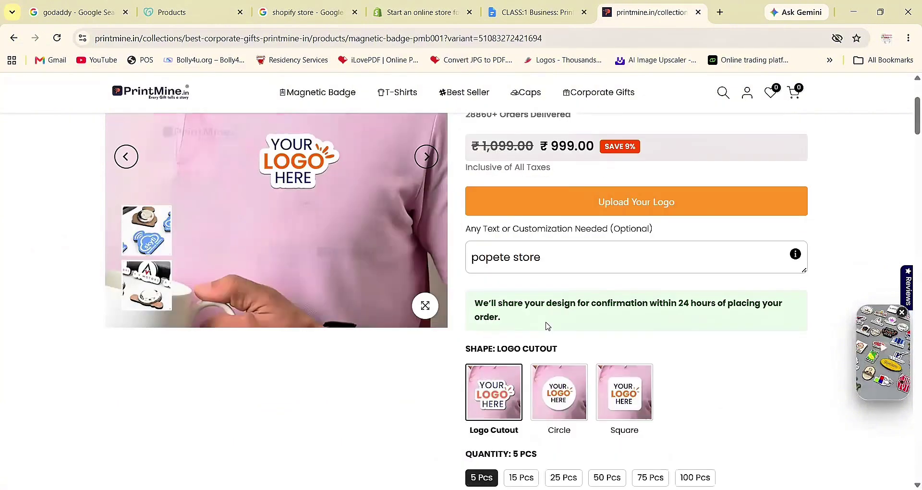
{"action": "scroll", "coordinate": [548, 326], "scroll_direction": "down", "scroll_amount": 1}
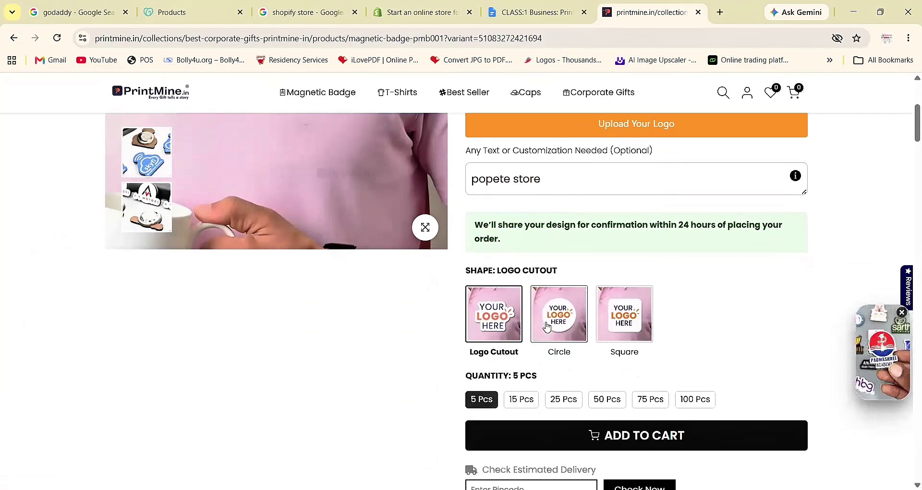
{"action": "scroll", "coordinate": [545, 325], "scroll_direction": "up", "scroll_amount": 3}
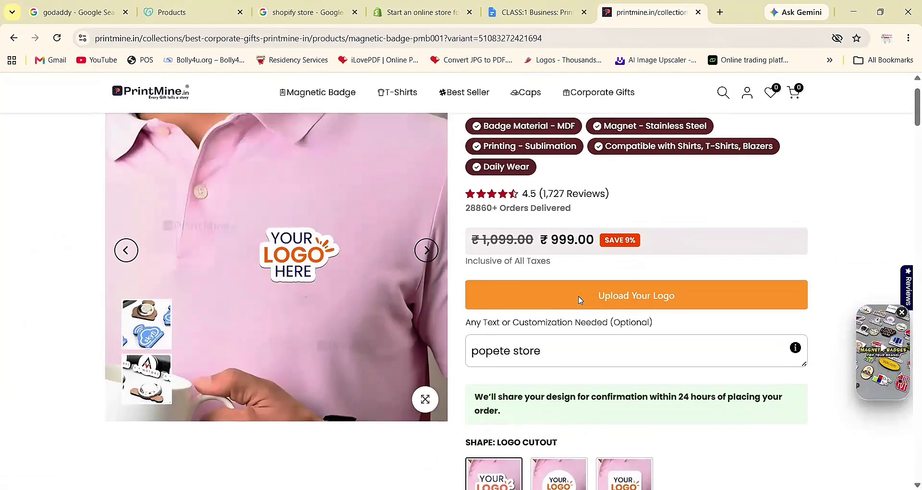
- Switch to the CLASS:1 Business: Print-on-Demand doc and read through its seven-item outline and prep checklist
{"action": "left_click", "coordinate": [514, 22]}
{"action": "scroll", "coordinate": [423, 243], "scroll_direction": "down", "scroll_amount": 3}
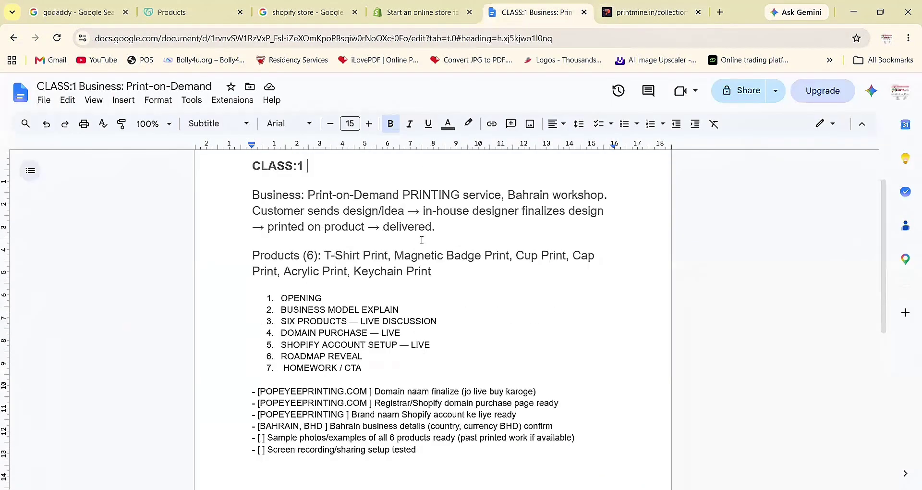
{"action": "scroll", "coordinate": [493, 270], "scroll_direction": "down", "scroll_amount": 1}
{"action": "left_click", "coordinate": [493, 270]}
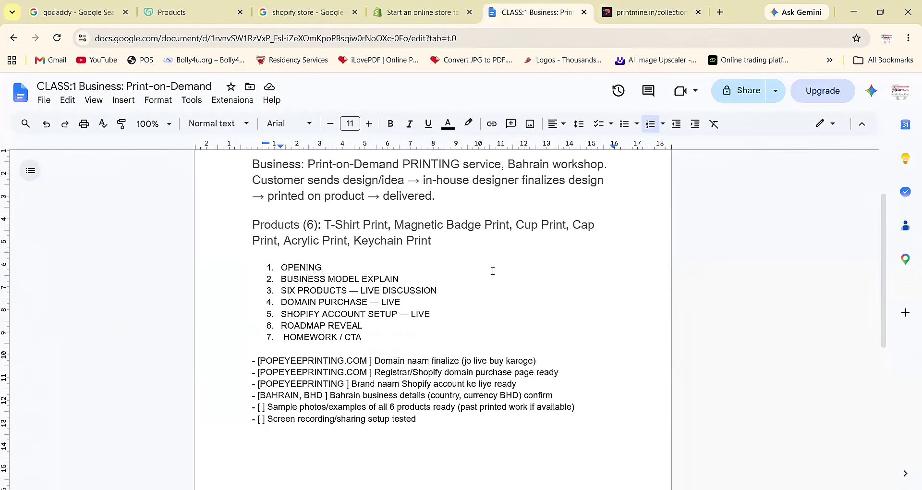
{"action": "scroll", "coordinate": [551, 275], "scroll_direction": "down", "scroll_amount": 3}
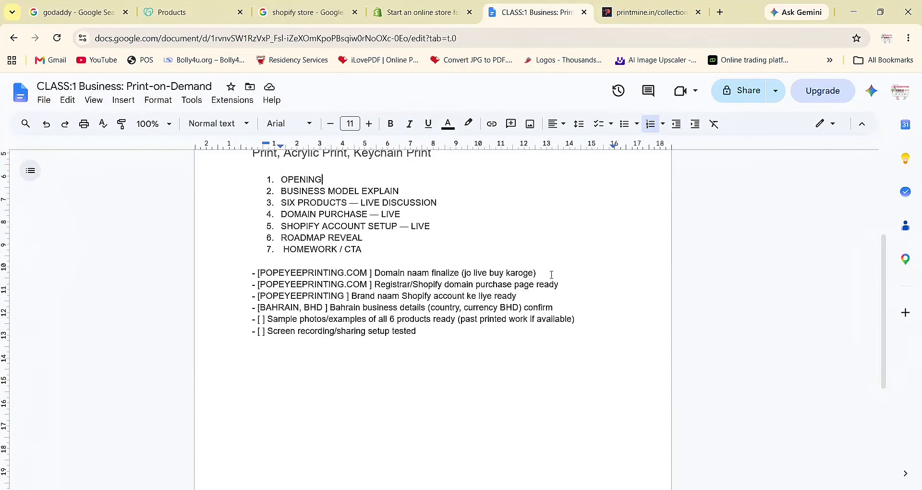
{"action": "scroll", "coordinate": [624, 269], "scroll_direction": "up", "scroll_amount": 1}
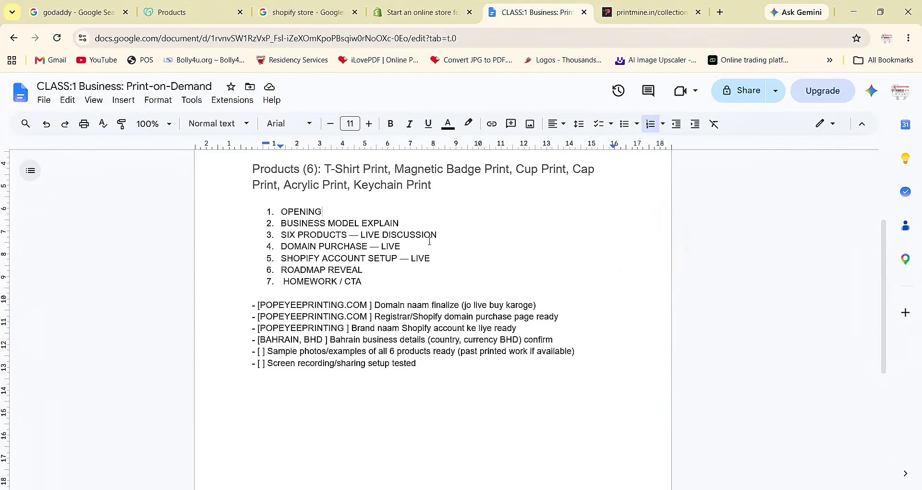
{"action": "scroll", "coordinate": [430, 240], "scroll_direction": "down", "scroll_amount": 1}
{"action": "scroll", "coordinate": [406, 230], "scroll_direction": "up", "scroll_amount": 1}
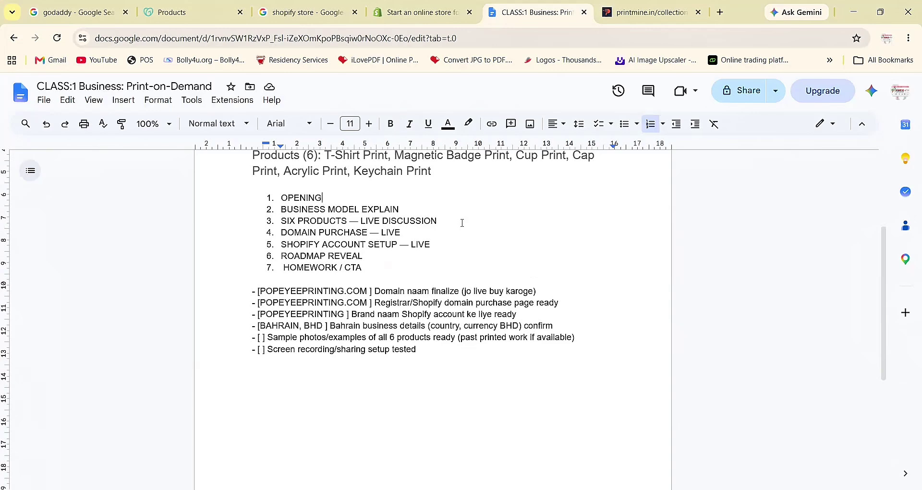
- Enter popeyeeprinting.com in GoDaddy's domain search, copying the name from the outline's checklist
{"action": "left_click", "coordinate": [179, 14]}
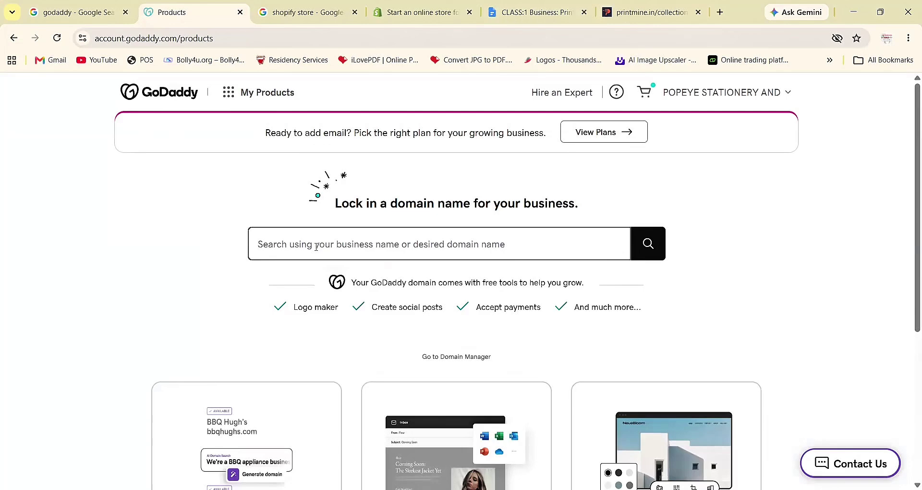
{"action": "left_click", "coordinate": [316, 247]}
{"action": "type", "text": "popeyee"}
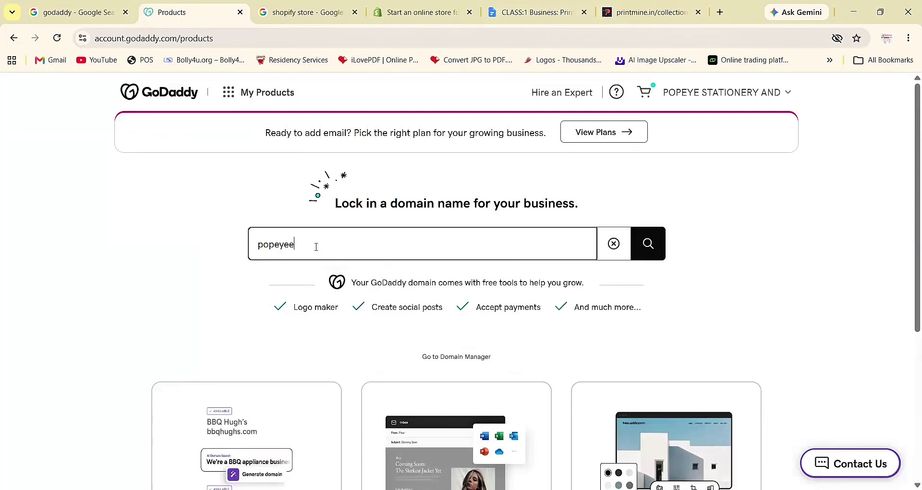
{"action": "type", "text": "printing.com"}
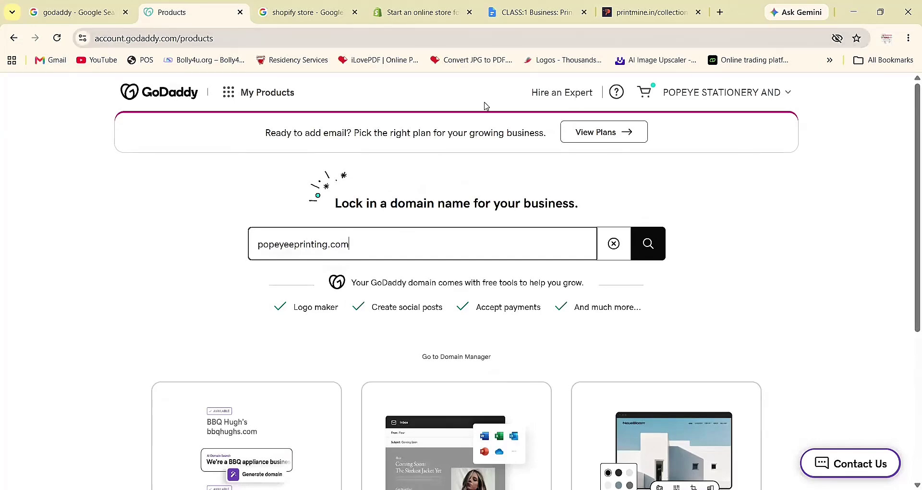
{"action": "left_click", "coordinate": [527, 16]}
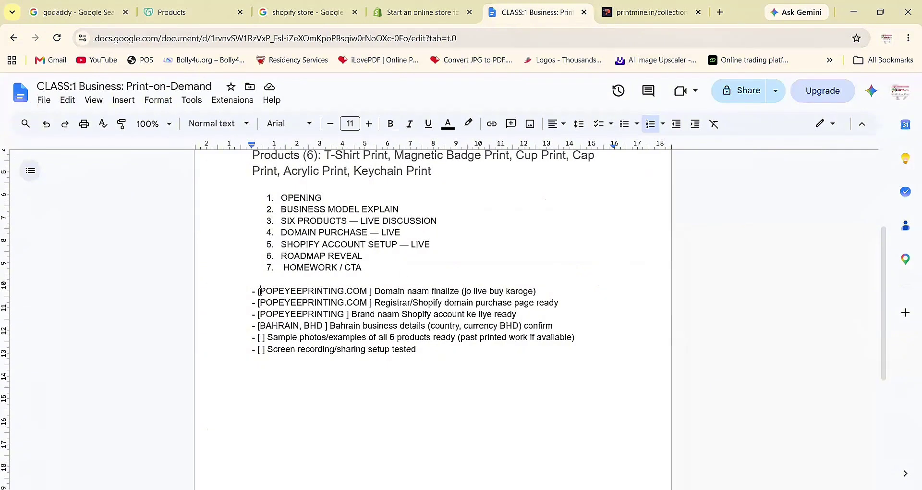
{"action": "left_click_drag", "start_coordinate": [260, 292], "coordinate": [367, 291]}
{"action": "key", "text": "ctrl+c"}
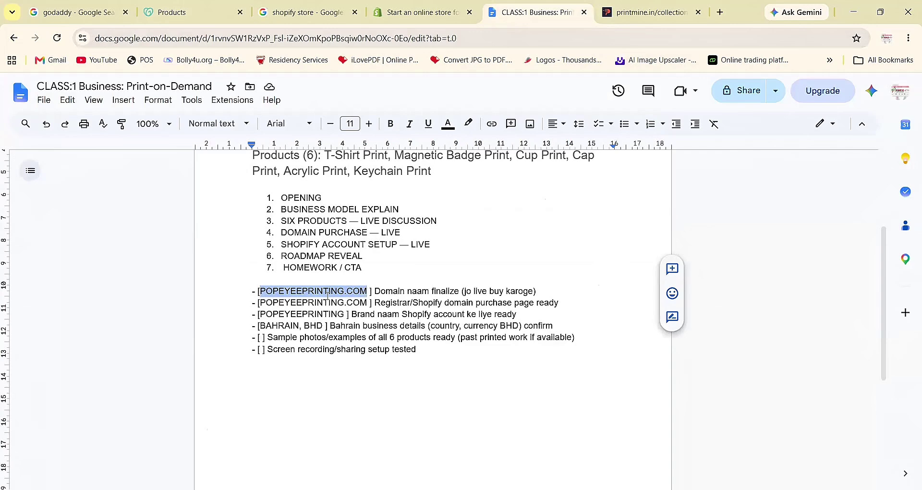
{"action": "left_click", "coordinate": [190, 12]}
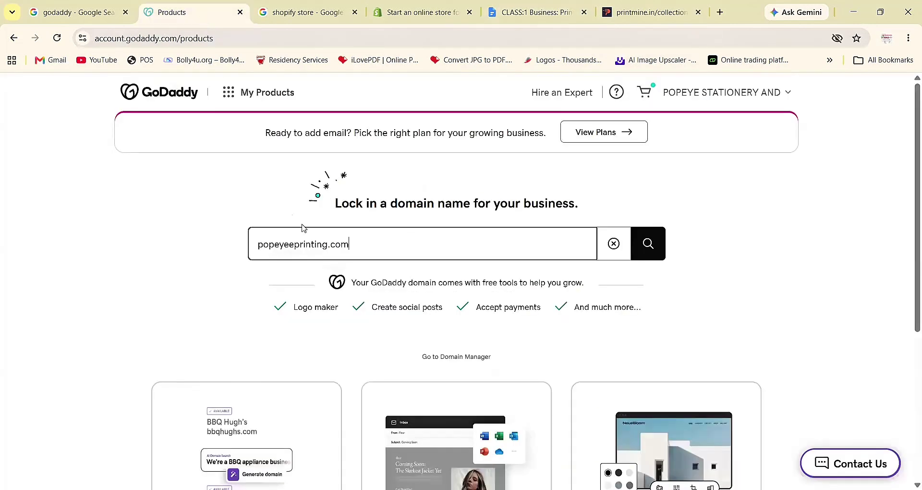
{"action": "key", "text": "ctrl+shift+Left"}
{"action": "key", "text": "ctrl+shift+Left"}
{"action": "key", "text": "ctrl+shift+Left"}
- Search POPEYEEPRINTING.COM and add the $0.01 domain to the cart, making 2 items at $84.96
{"action": "key", "text": "ctrl+v"}
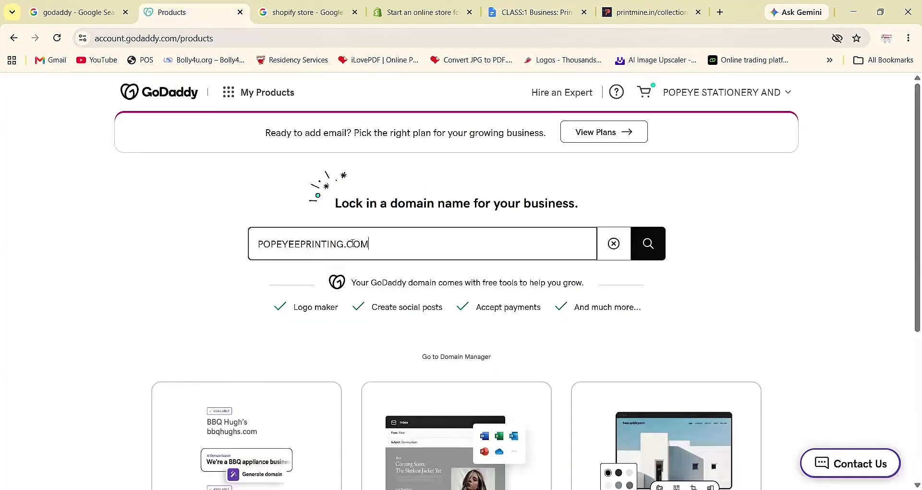
{"action": "left_click", "coordinate": [651, 244]}
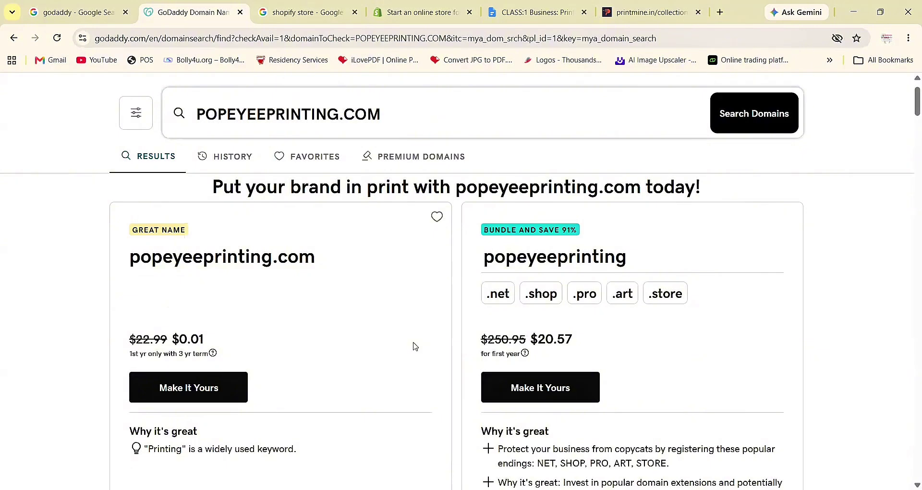
{"action": "left_click", "coordinate": [198, 387]}
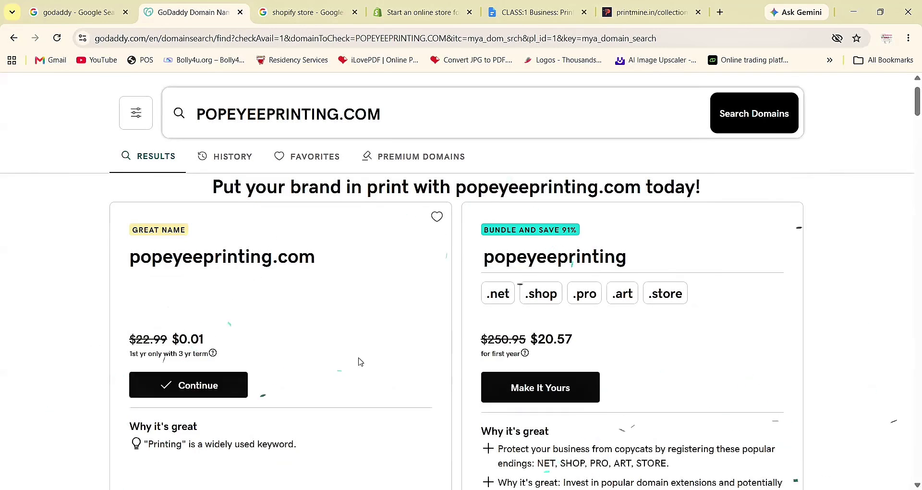
{"action": "scroll", "coordinate": [361, 361], "scroll_direction": "down", "scroll_amount": 2}
{"action": "scroll", "coordinate": [361, 361], "scroll_direction": "down", "scroll_amount": 7}
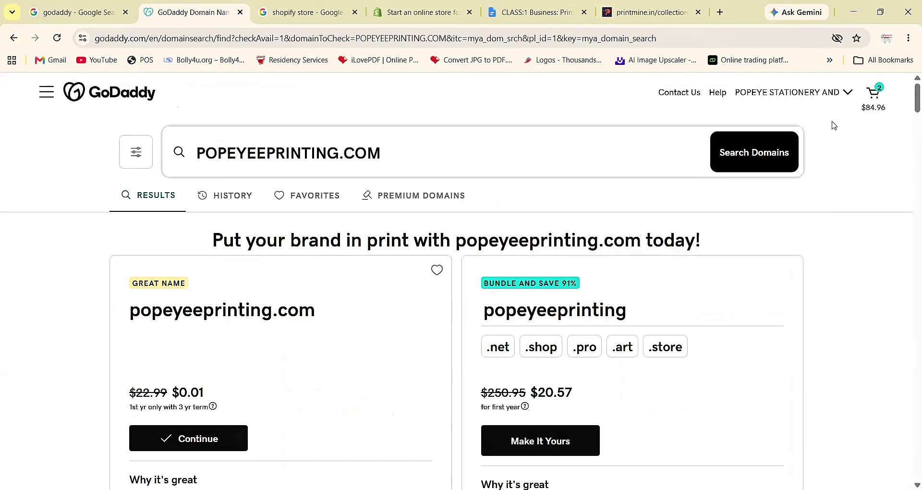
- Change popeyeprints.com in the cart from 3 Years to 1 Year ($12.99), for a $71.97 subtotal
{"action": "left_click", "coordinate": [887, 100]}
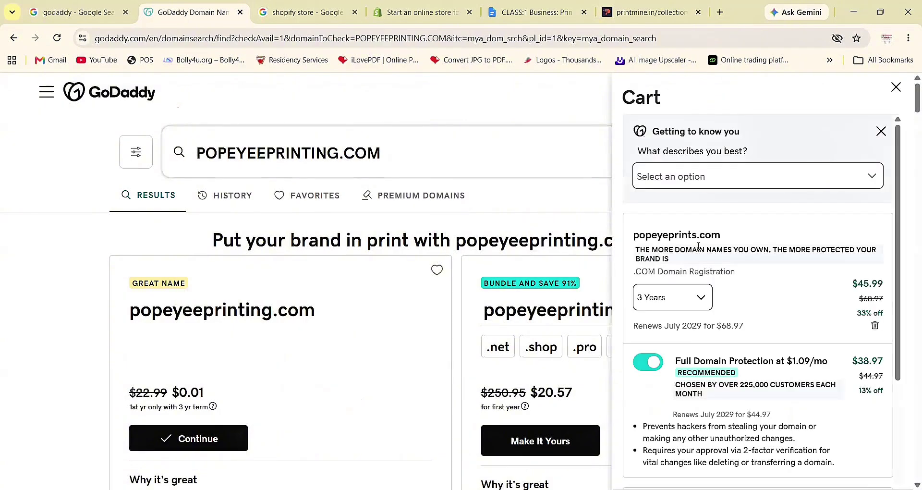
{"action": "scroll", "coordinate": [817, 223], "scroll_direction": "down", "scroll_amount": 2}
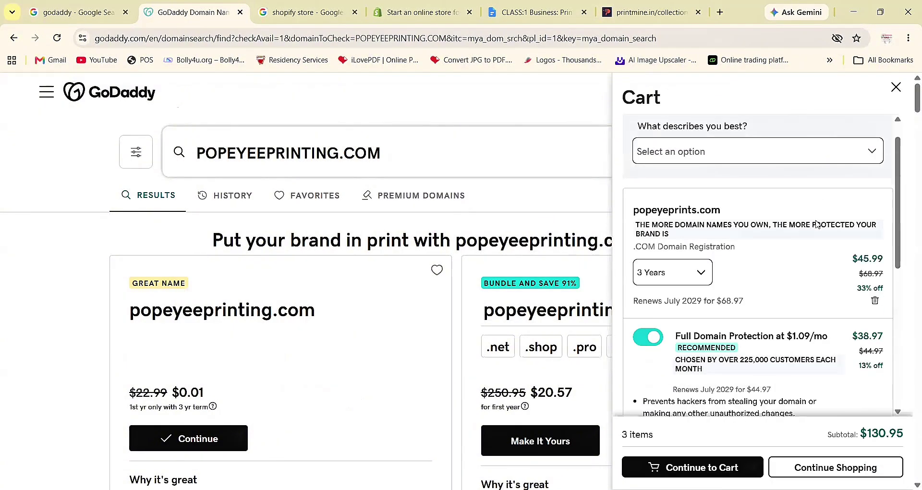
{"action": "scroll", "coordinate": [818, 223], "scroll_direction": "up", "scroll_amount": 1}
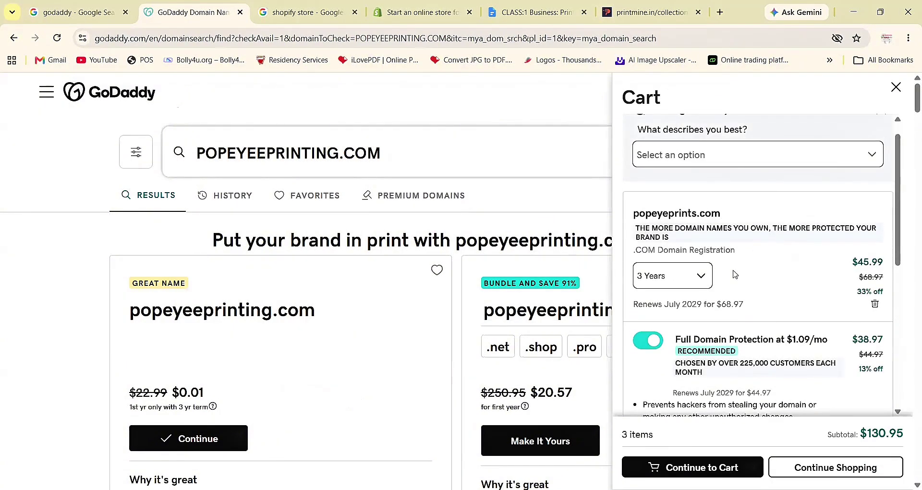
{"action": "left_click", "coordinate": [698, 277]}
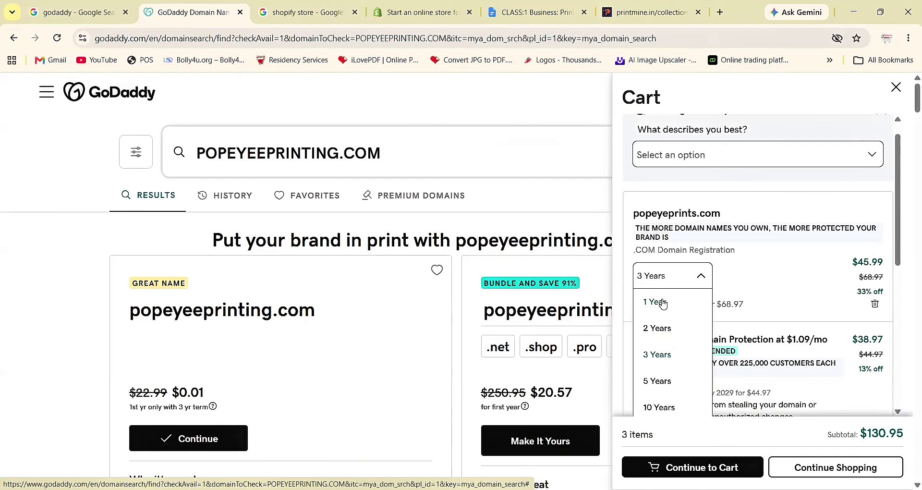
{"action": "left_click", "coordinate": [662, 301]}
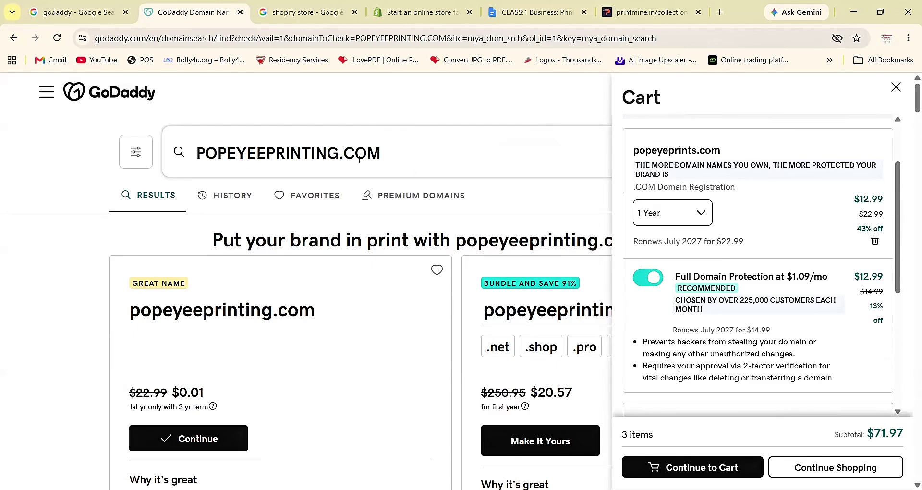
- Close the cart drawer and look over the popeyeeprinting.com results at $0.01 first year
{"action": "left_click", "coordinate": [403, 356]}
{"action": "scroll", "coordinate": [527, 340], "scroll_direction": "down", "scroll_amount": 2}
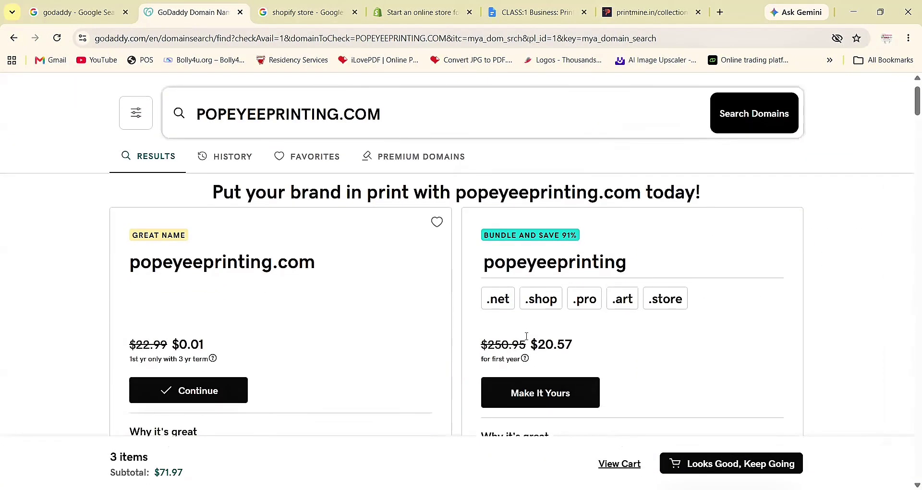
{"action": "scroll", "coordinate": [609, 274], "scroll_direction": "up", "scroll_amount": 1}
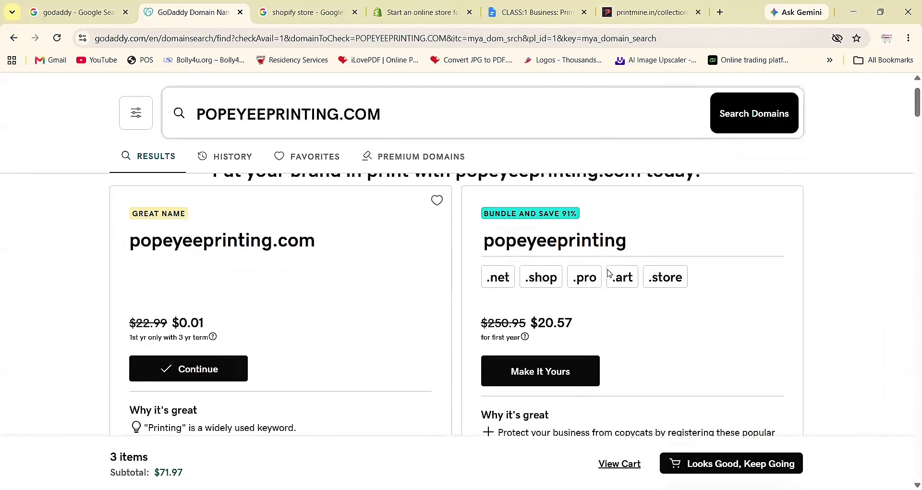
{"action": "scroll", "coordinate": [609, 272], "scroll_direction": "down", "scroll_amount": 1}
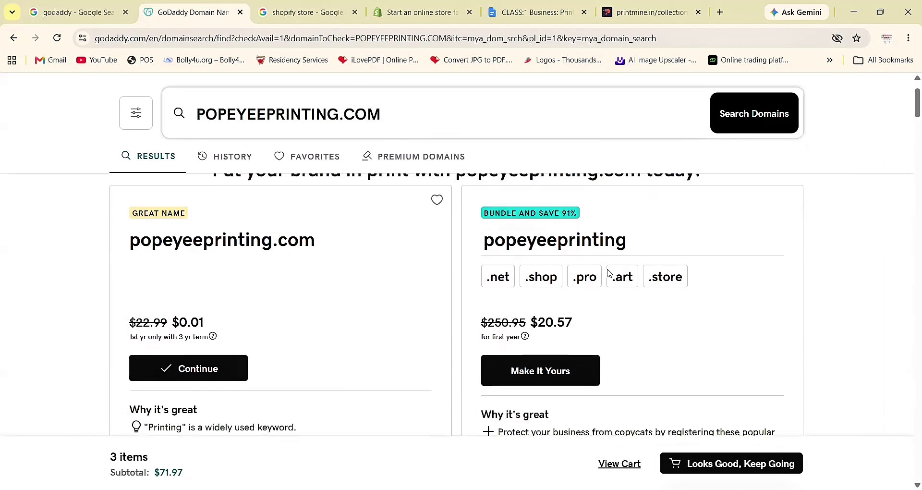
{"action": "scroll", "coordinate": [609, 273], "scroll_direction": "up", "scroll_amount": 2}
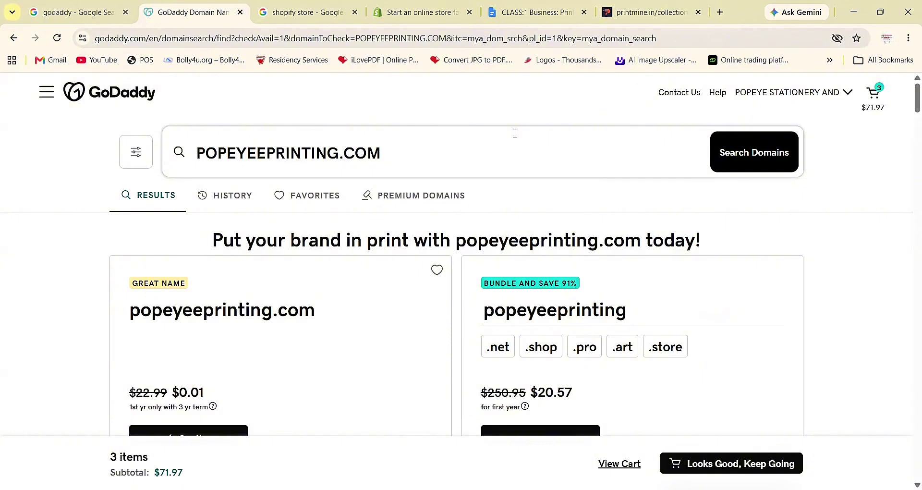
- Reopen the cart, toggling Full Domain Protection off and back on
{"action": "left_click", "coordinate": [875, 94]}
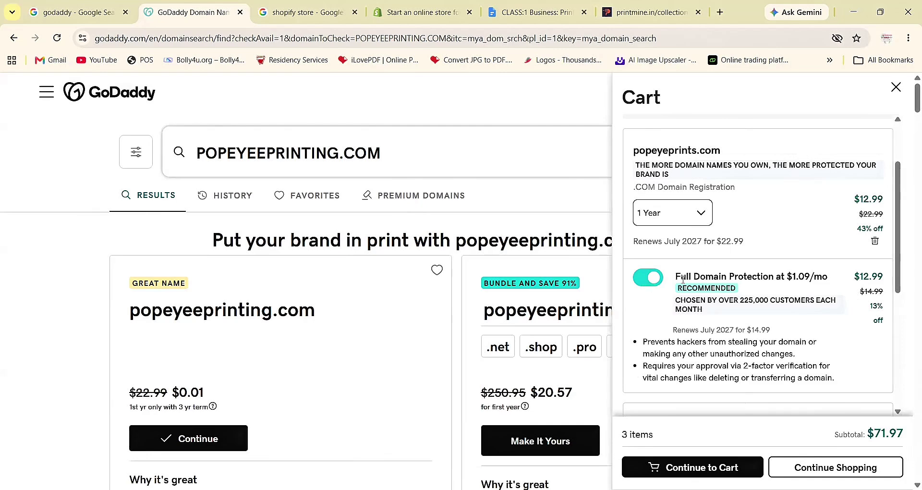
{"action": "left_click", "coordinate": [649, 279]}
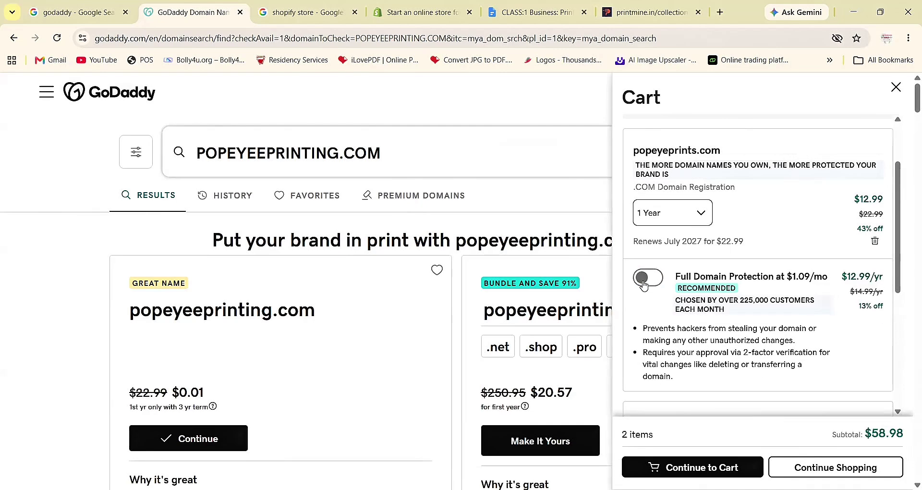
{"action": "left_click", "coordinate": [644, 278]}
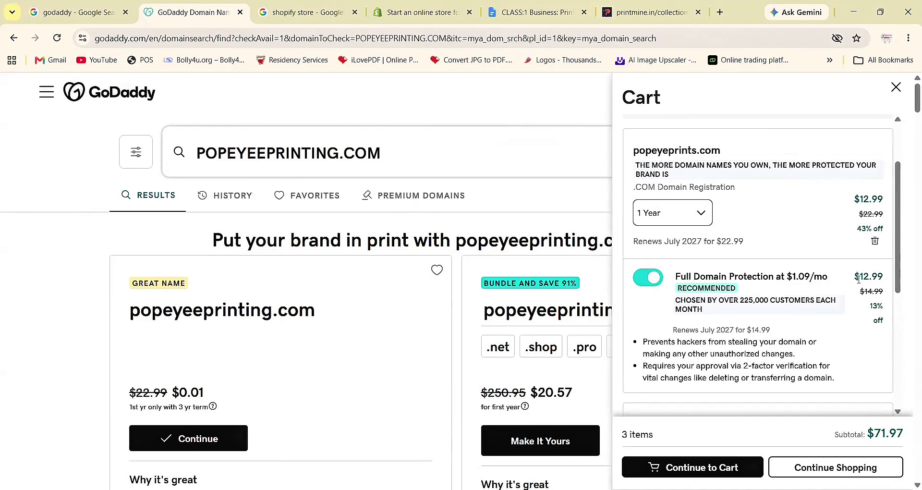
{"action": "scroll", "coordinate": [783, 346], "scroll_direction": "down", "scroll_amount": 2}
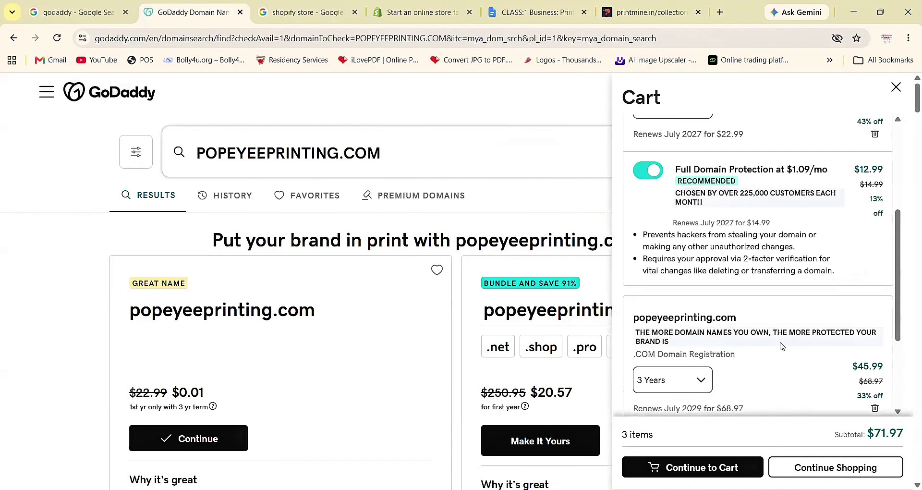
{"action": "scroll", "coordinate": [782, 346], "scroll_direction": "down", "scroll_amount": 4}
{"action": "scroll", "coordinate": [782, 345], "scroll_direction": "up", "scroll_amount": 5}
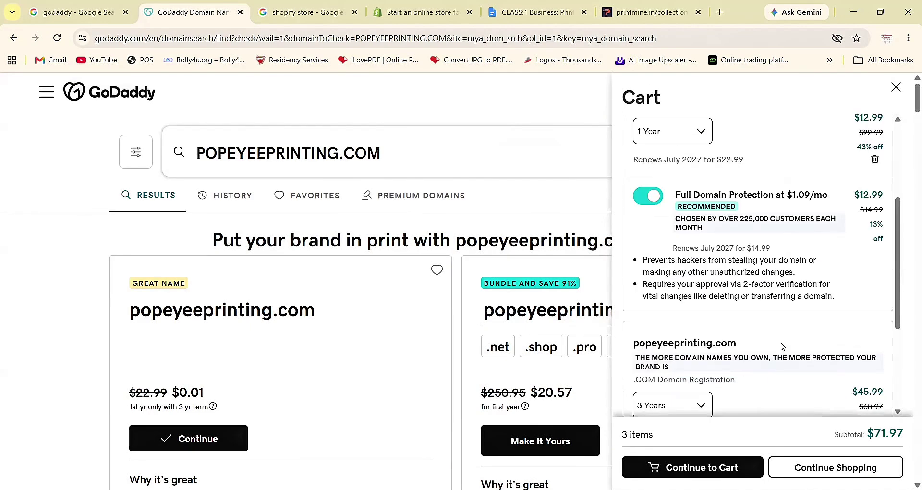
{"action": "scroll", "coordinate": [782, 346], "scroll_direction": "down", "scroll_amount": 2}
- Set popeyeeprinting.com to a 1 Year term at $12.99, dropping the subtotal to $38.97
{"action": "left_click", "coordinate": [699, 327]}
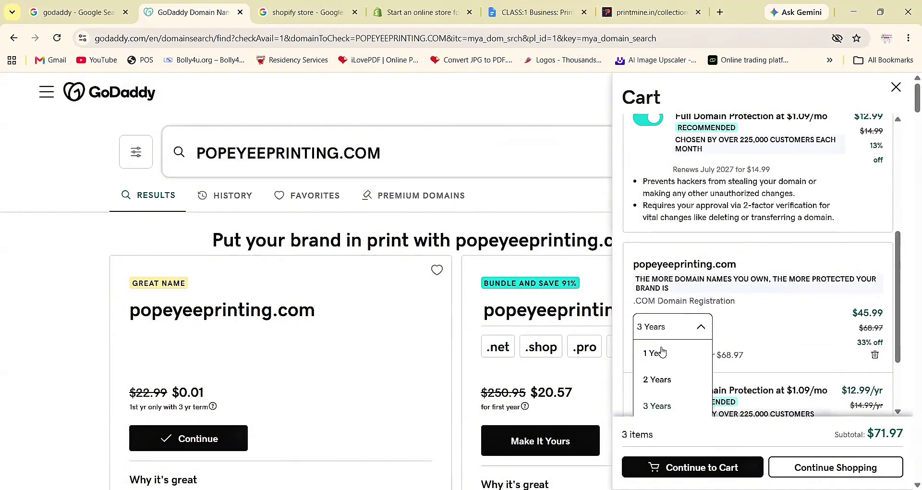
{"action": "left_click", "coordinate": [657, 354]}
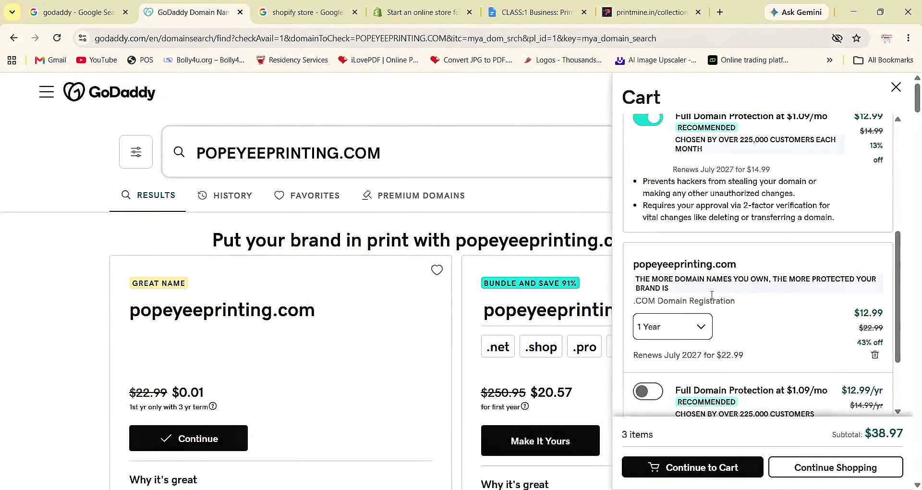
{"action": "scroll", "coordinate": [716, 290], "scroll_direction": "down", "scroll_amount": 2}
{"action": "scroll", "coordinate": [716, 290], "scroll_direction": "up", "scroll_amount": 3}
{"action": "scroll", "coordinate": [716, 288], "scroll_direction": "down", "scroll_amount": 3}
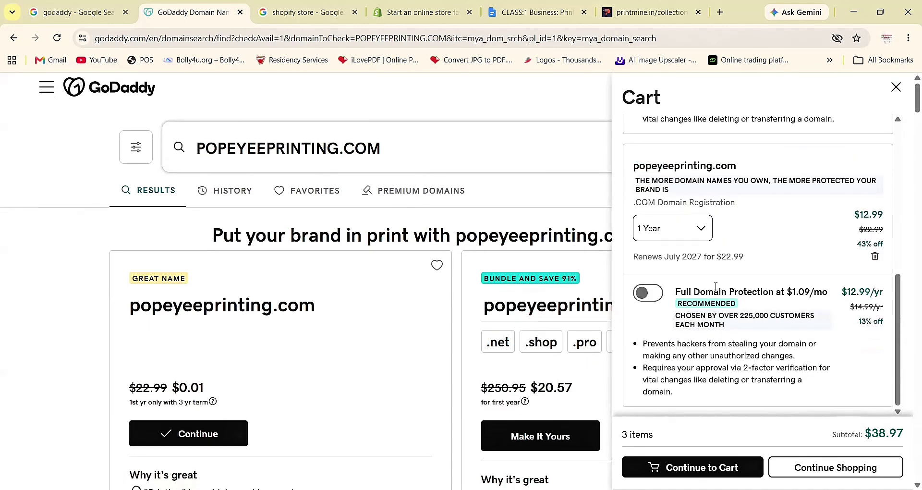
{"action": "scroll", "coordinate": [716, 286], "scroll_direction": "up", "scroll_amount": 4}
{"action": "scroll", "coordinate": [716, 286], "scroll_direction": "up", "scroll_amount": 2}
{"action": "scroll", "coordinate": [716, 287], "scroll_direction": "down", "scroll_amount": 5}
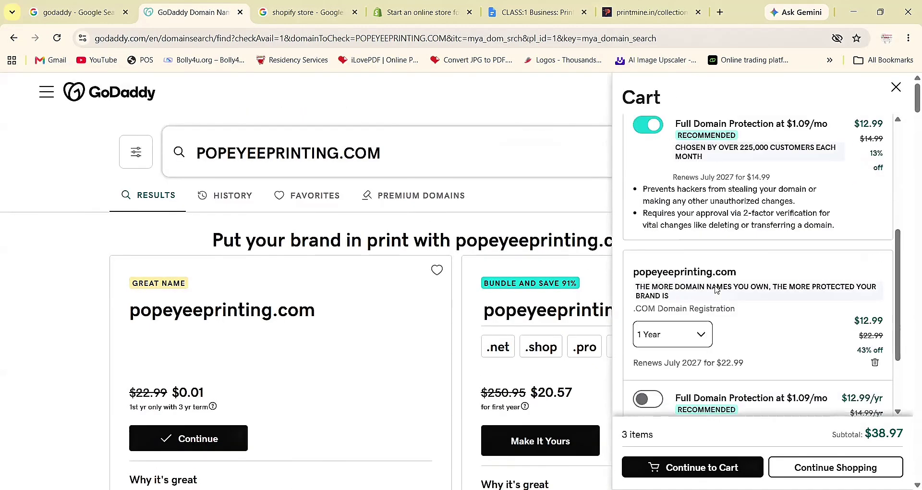
- Go to the add-ons page, keeping Full Domain Protection at $1.09/mo and No Professional Email
{"action": "left_click", "coordinate": [715, 468]}
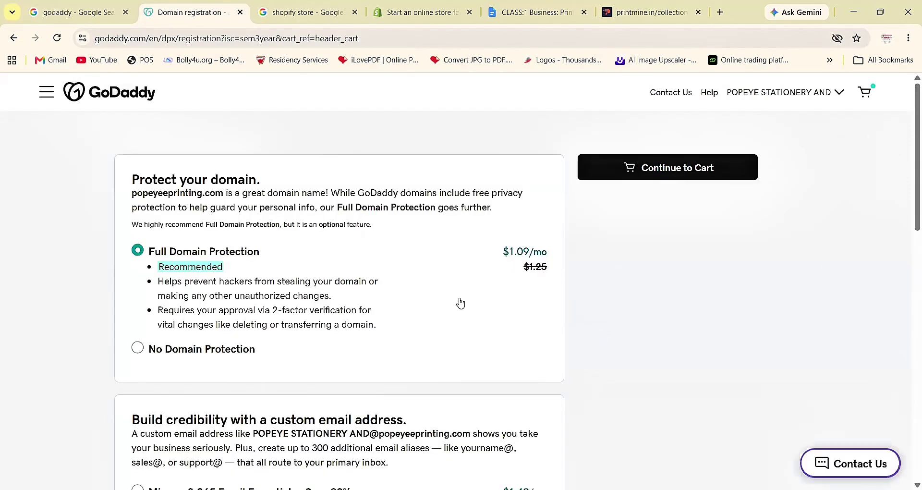
{"action": "scroll", "coordinate": [466, 249], "scroll_direction": "down", "scroll_amount": 3}
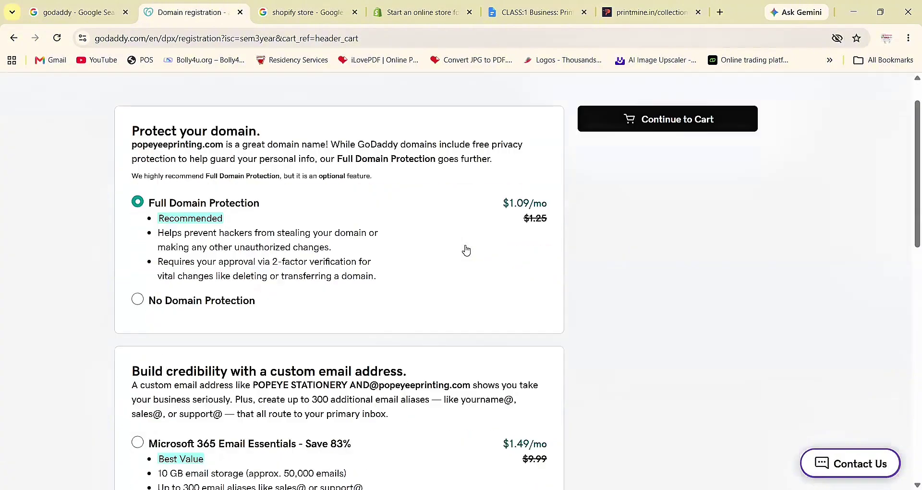
{"action": "scroll", "coordinate": [428, 308], "scroll_direction": "down", "scroll_amount": 5}
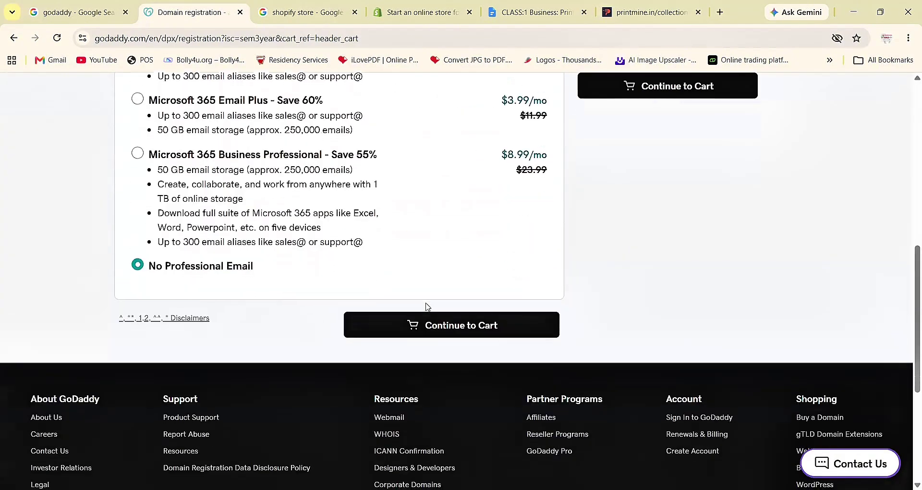
{"action": "scroll", "coordinate": [427, 308], "scroll_direction": "up", "scroll_amount": 3}
{"action": "scroll", "coordinate": [428, 308], "scroll_direction": "up", "scroll_amount": 5}
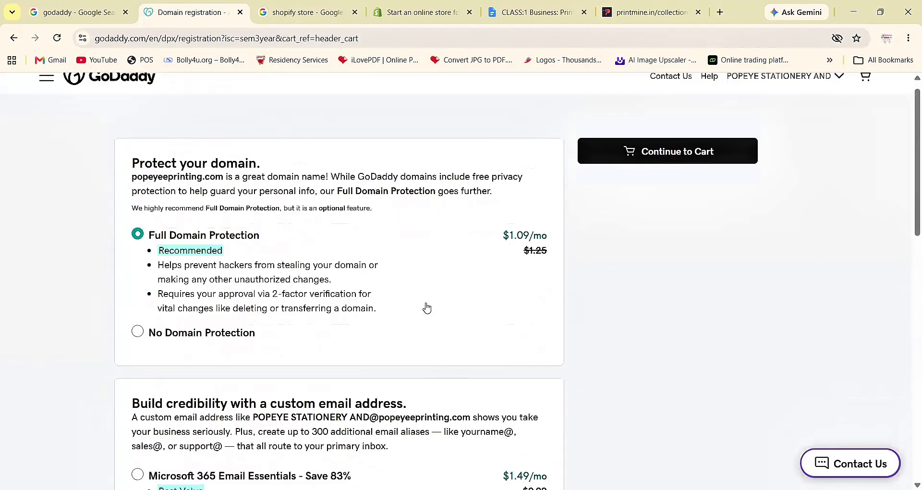
{"action": "scroll", "coordinate": [427, 308], "scroll_direction": "down", "scroll_amount": 10}
{"action": "scroll", "coordinate": [480, 204], "scroll_direction": "up", "scroll_amount": 3}
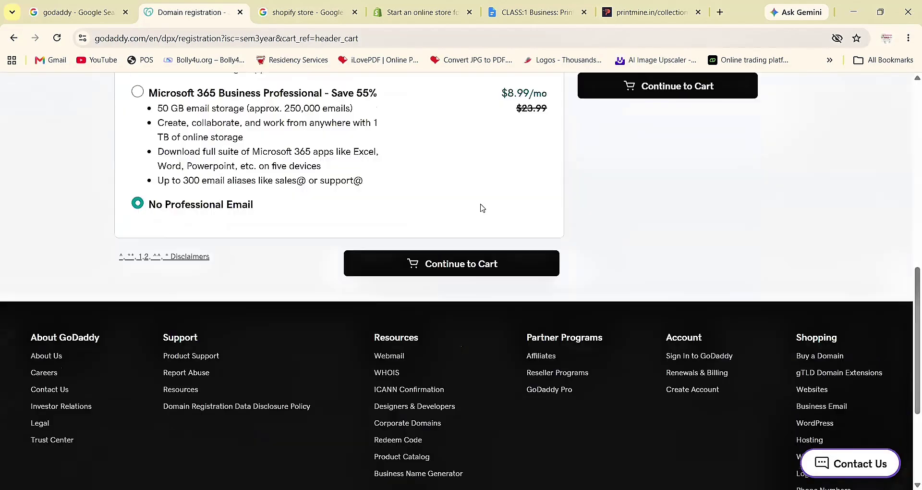
{"action": "scroll", "coordinate": [459, 300], "scroll_direction": "up", "scroll_amount": 12}
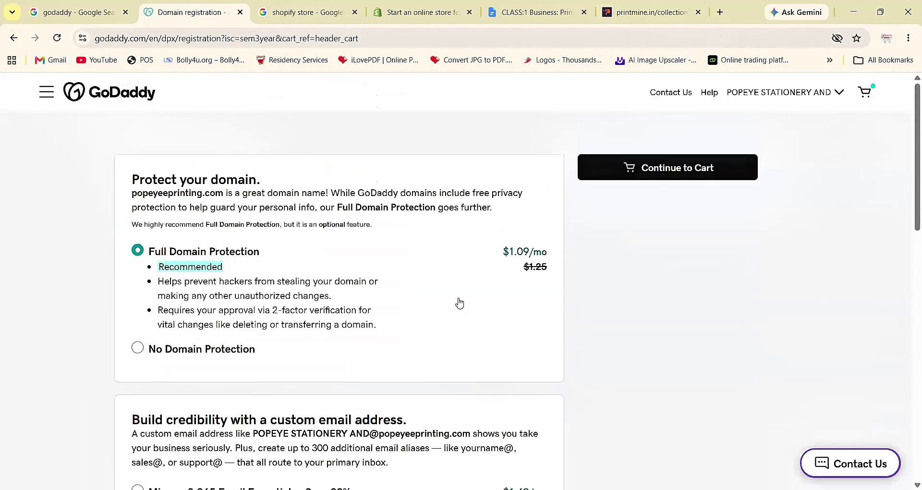
{"action": "scroll", "coordinate": [459, 303], "scroll_direction": "down", "scroll_amount": 8}
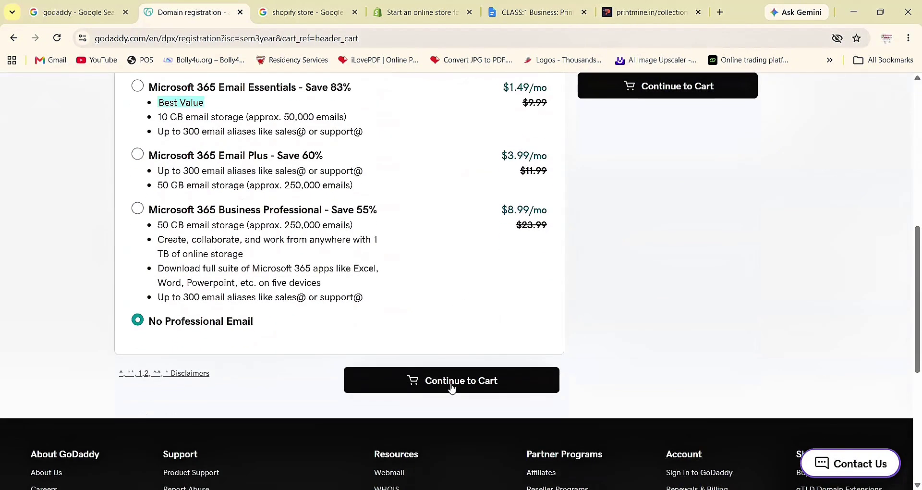
- Open the full cart and check both domains on 1 year with Full Domain Protection, $51.96 for 4 items
{"action": "left_click", "coordinate": [452, 385]}
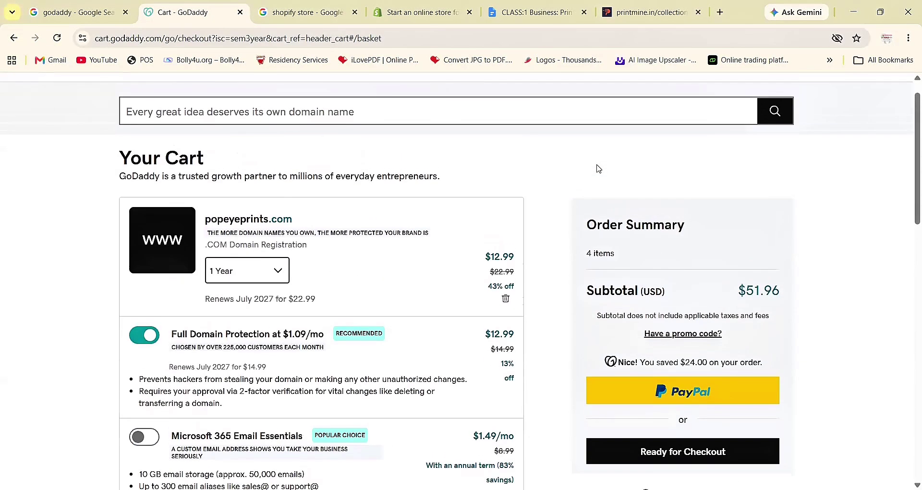
{"action": "scroll", "coordinate": [598, 168], "scroll_direction": "down", "scroll_amount": 2}
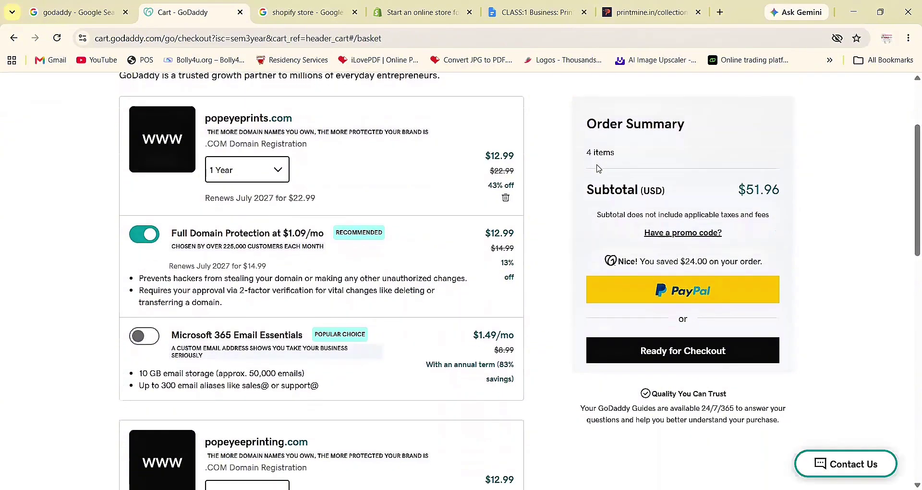
{"action": "scroll", "coordinate": [599, 169], "scroll_direction": "up", "scroll_amount": 1}
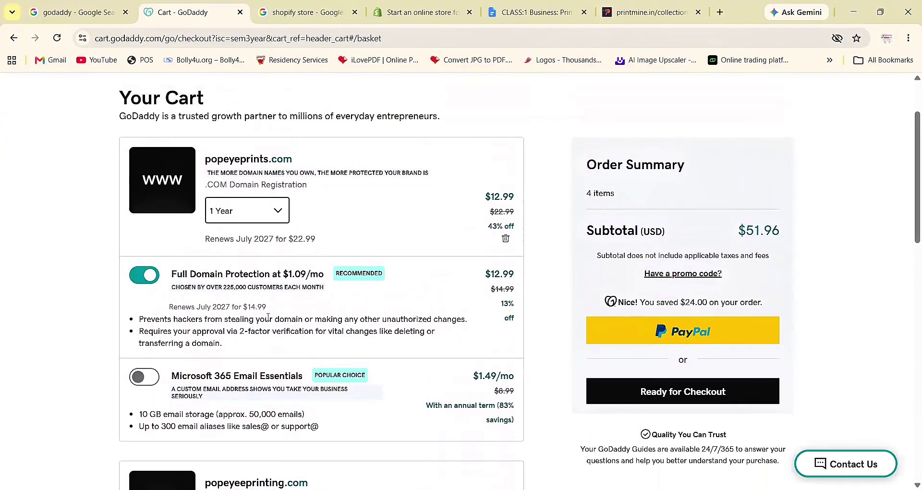
{"action": "scroll", "coordinate": [268, 317], "scroll_direction": "down", "scroll_amount": 5}
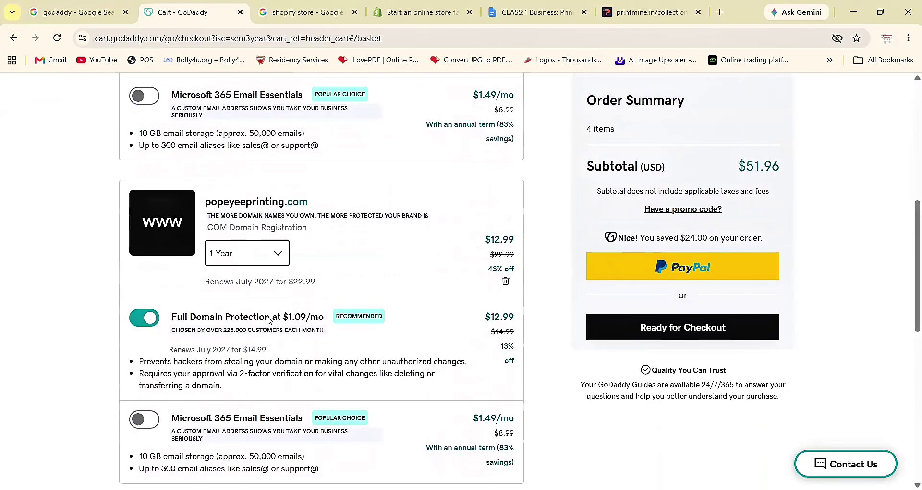
{"action": "scroll", "coordinate": [268, 319], "scroll_direction": "down", "scroll_amount": 1}
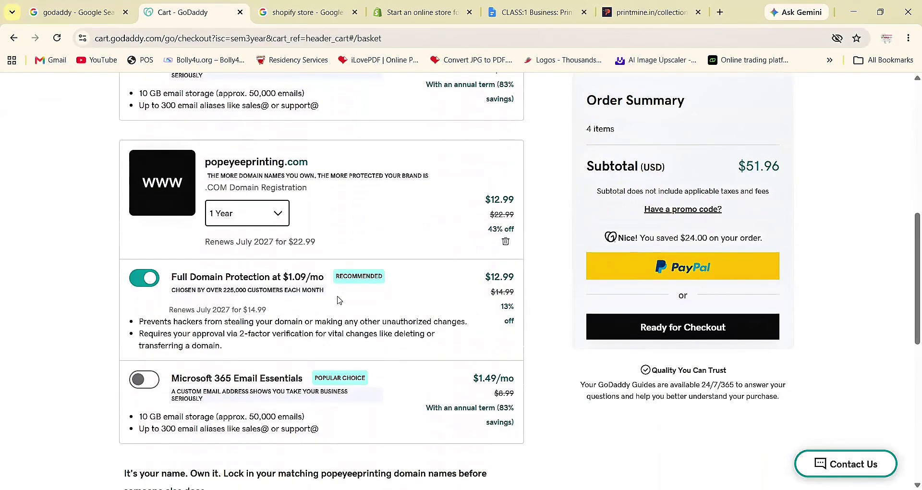
{"action": "scroll", "coordinate": [337, 300], "scroll_direction": "up", "scroll_amount": 5}
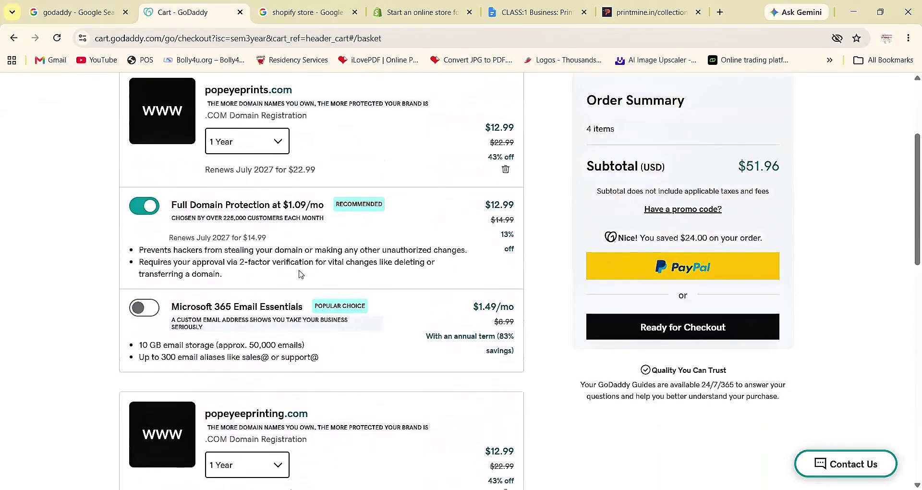
{"action": "scroll", "coordinate": [428, 231], "scroll_direction": "down", "scroll_amount": 7}
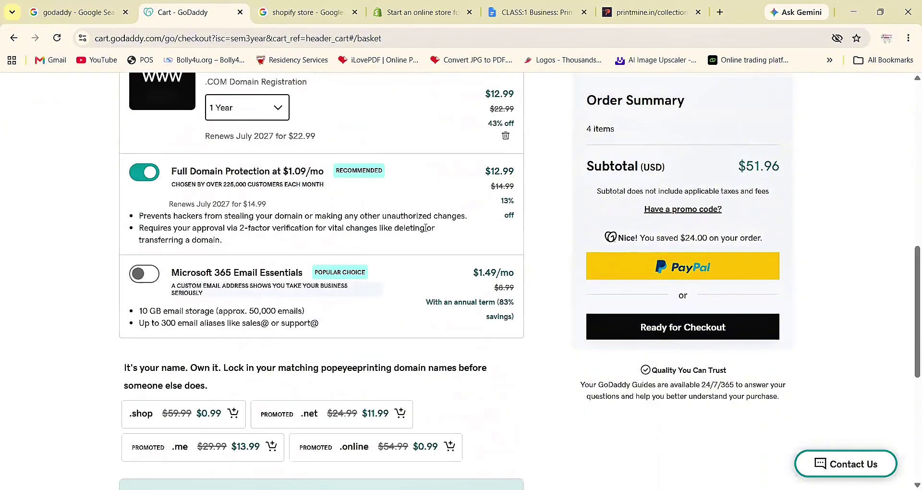
{"action": "scroll", "coordinate": [238, 215], "scroll_direction": "up", "scroll_amount": 10}
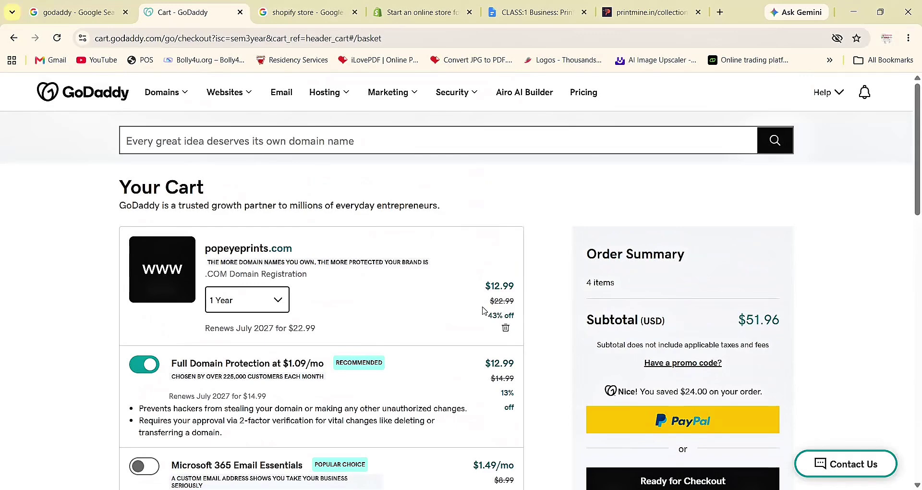
- Remove popeyeprints.com from the cart, leaving popeyeeprinting.com with Full Domain Protection at $25.98
{"action": "left_click", "coordinate": [505, 328]}
{"action": "scroll", "coordinate": [505, 325], "scroll_direction": "down", "scroll_amount": 1}
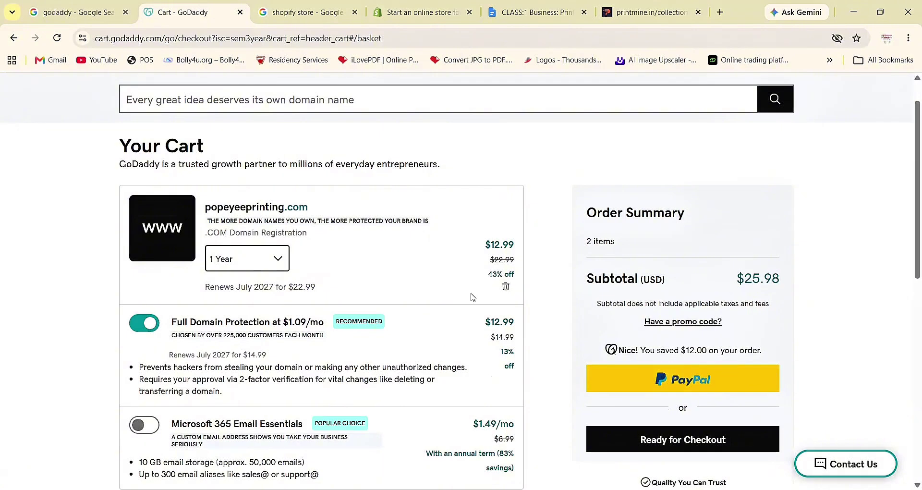
{"action": "scroll", "coordinate": [451, 313], "scroll_direction": "down", "scroll_amount": 1}
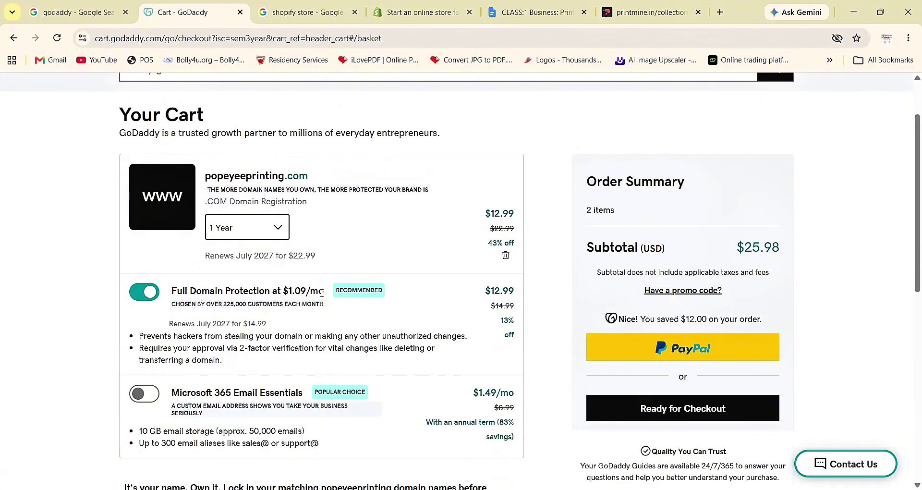
{"action": "scroll", "coordinate": [380, 250], "scroll_direction": "down", "scroll_amount": 2}
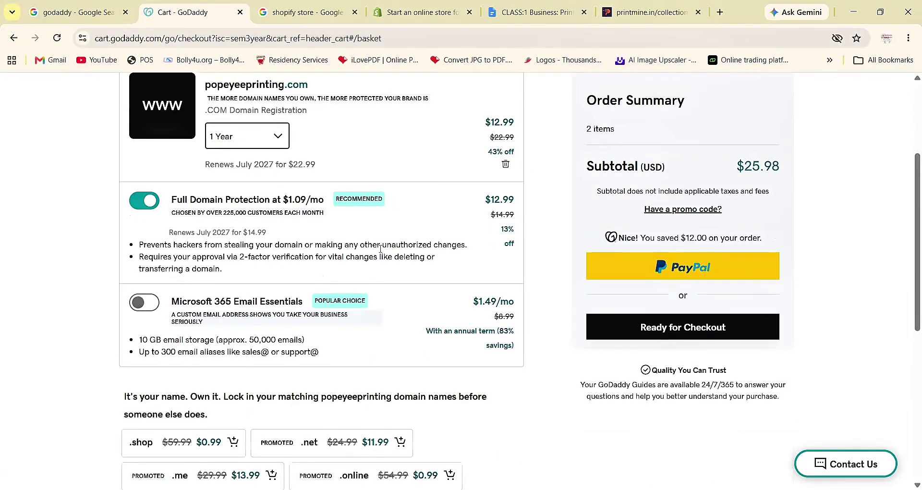
{"action": "scroll", "coordinate": [381, 249], "scroll_direction": "down", "scroll_amount": 1}
{"action": "scroll", "coordinate": [382, 252], "scroll_direction": "up", "scroll_amount": 4}
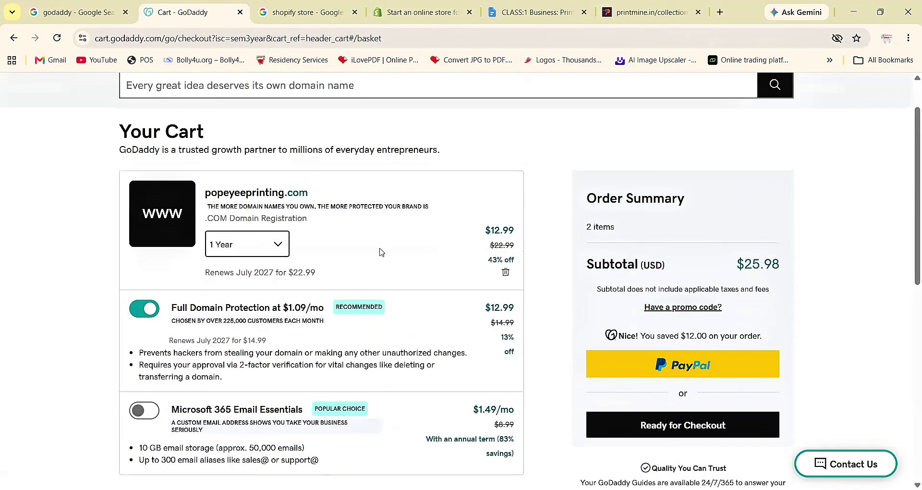
{"action": "scroll", "coordinate": [380, 252], "scroll_direction": "down", "scroll_amount": 4}
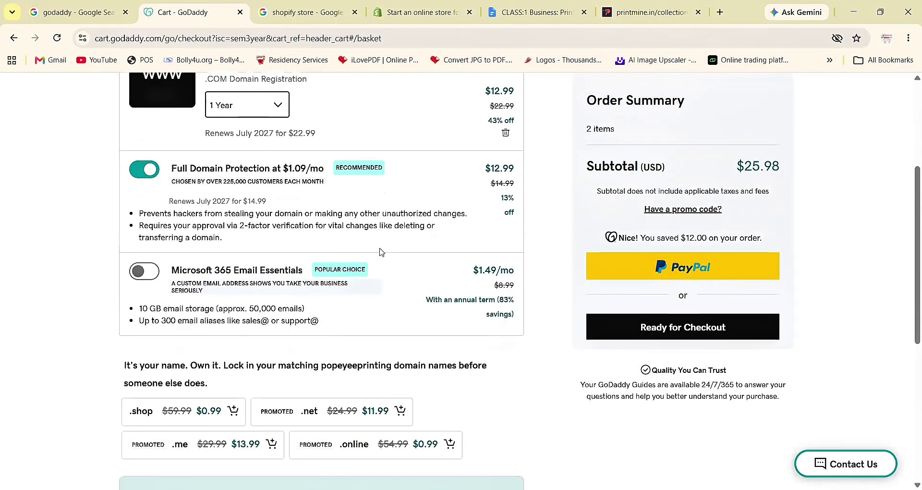
{"action": "scroll", "coordinate": [381, 252], "scroll_direction": "down", "scroll_amount": 1}
{"action": "scroll", "coordinate": [381, 252], "scroll_direction": "up", "scroll_amount": 4}
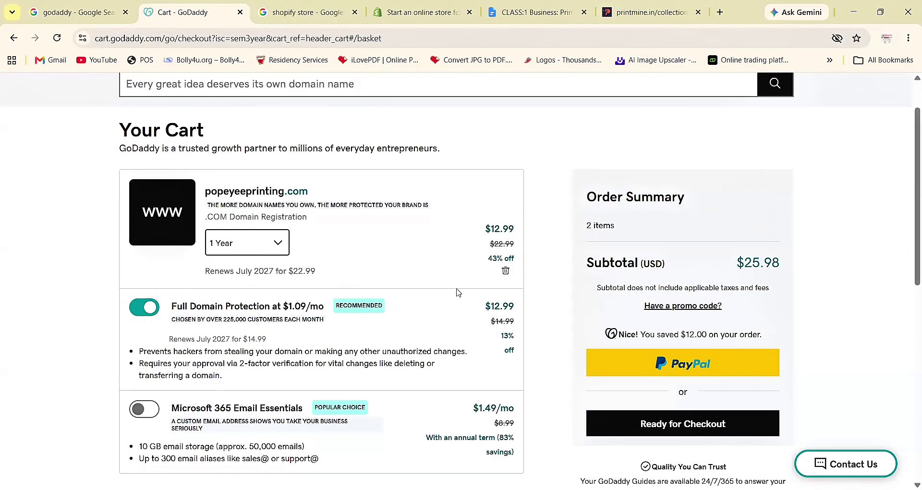
{"action": "scroll", "coordinate": [459, 346], "scroll_direction": "down", "scroll_amount": 1}
{"action": "scroll", "coordinate": [460, 349], "scroll_direction": "down", "scroll_amount": 1}
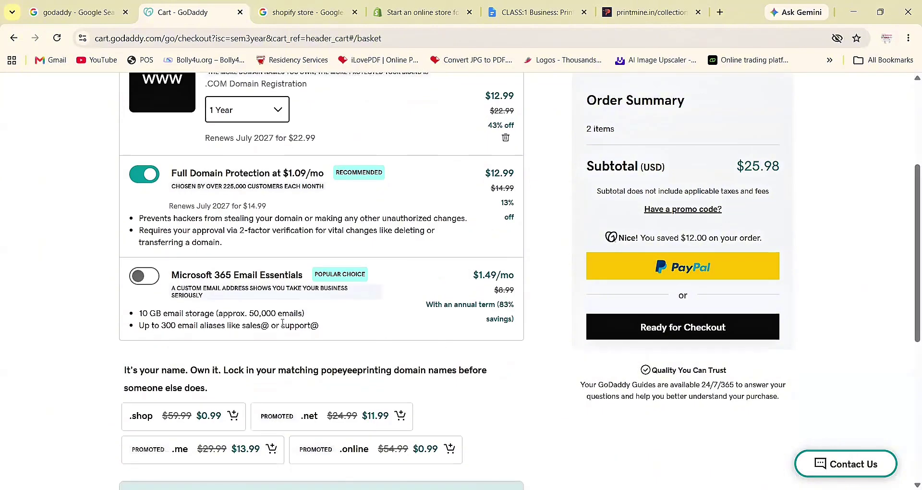
{"action": "scroll", "coordinate": [604, 421], "scroll_direction": "up", "scroll_amount": 2}
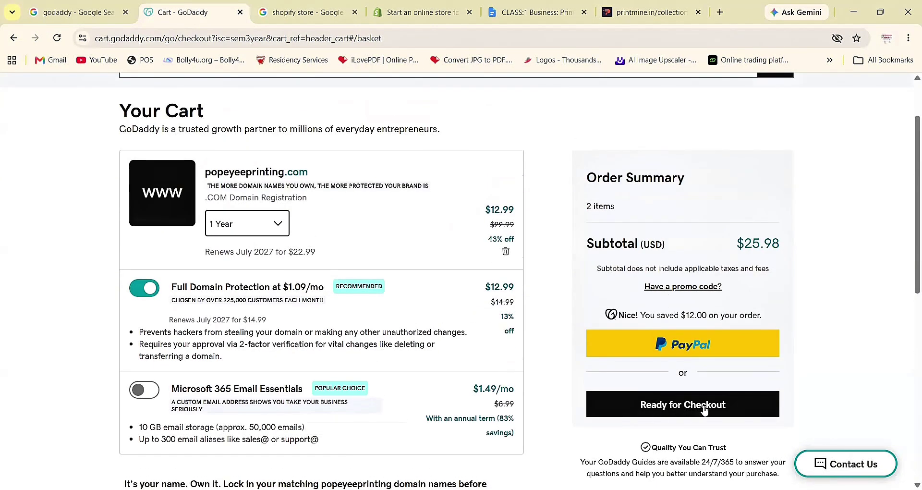
- Proceed to checkout and start filling in the billing contact phone number
{"action": "left_click", "coordinate": [704, 409]}
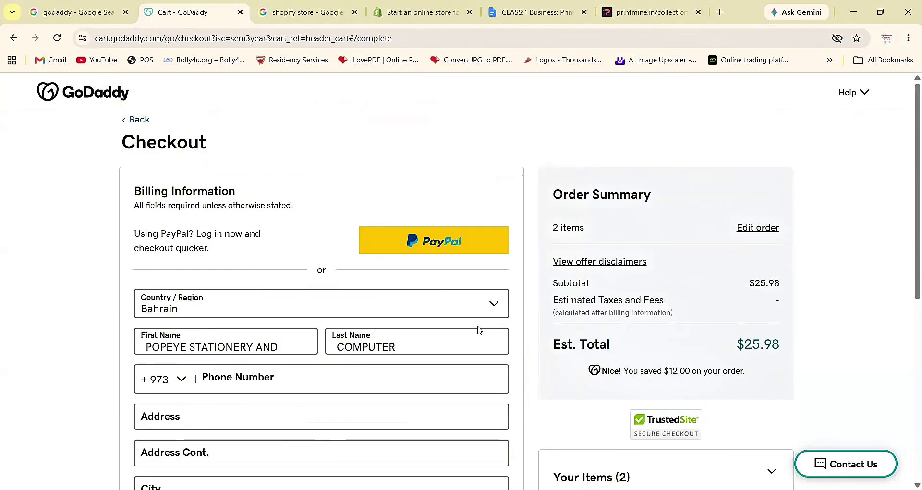
{"action": "scroll", "coordinate": [298, 397], "scroll_direction": "down", "scroll_amount": 2}
{"action": "left_click", "coordinate": [285, 317]}
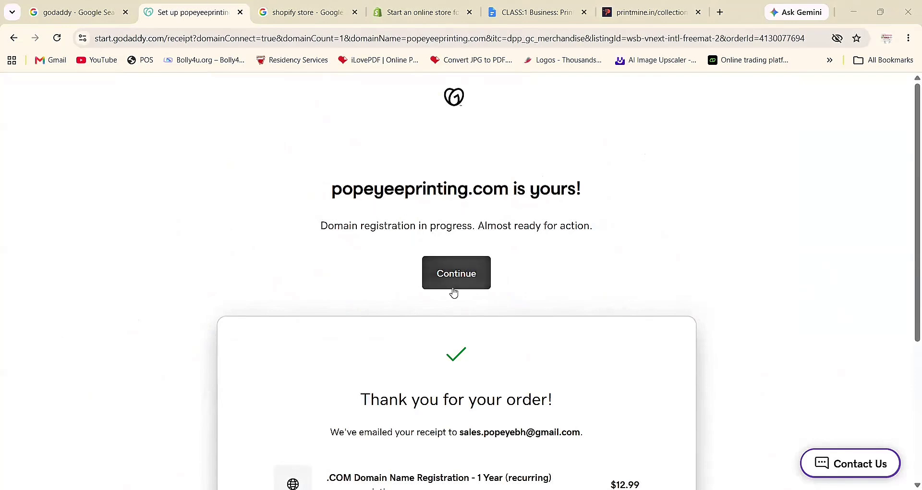
- Continue from the receipt to the business info form with Popeyee Printing and Printing Services
{"action": "scroll", "coordinate": [454, 292], "scroll_direction": "down", "scroll_amount": 1}
{"action": "scroll", "coordinate": [454, 292], "scroll_direction": "down", "scroll_amount": 4}
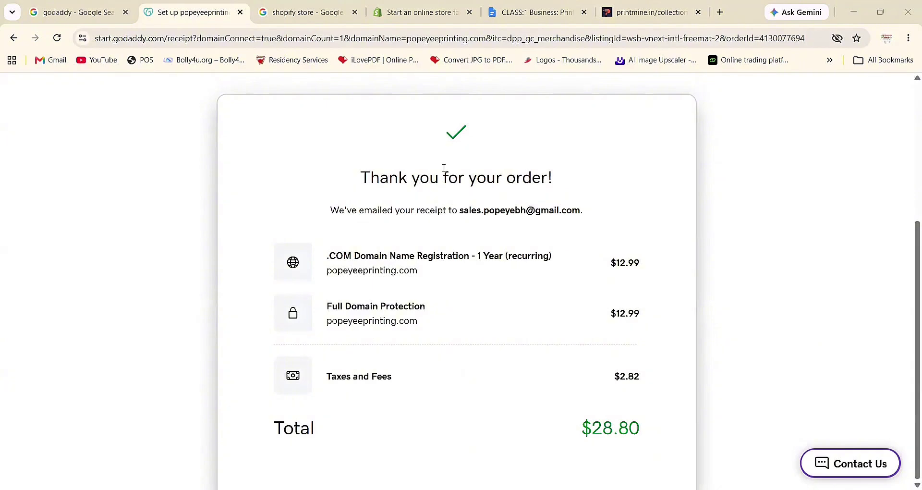
{"action": "scroll", "coordinate": [468, 271], "scroll_direction": "up", "scroll_amount": 5}
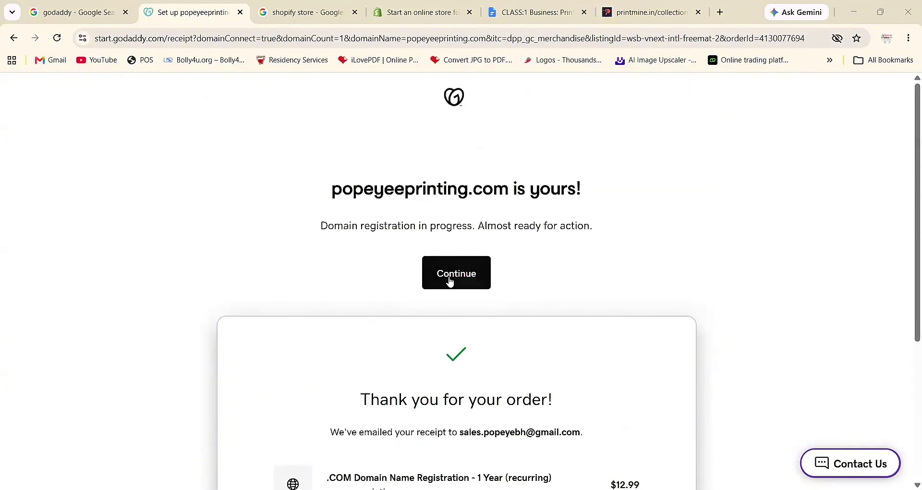
{"action": "left_click", "coordinate": [450, 282]}
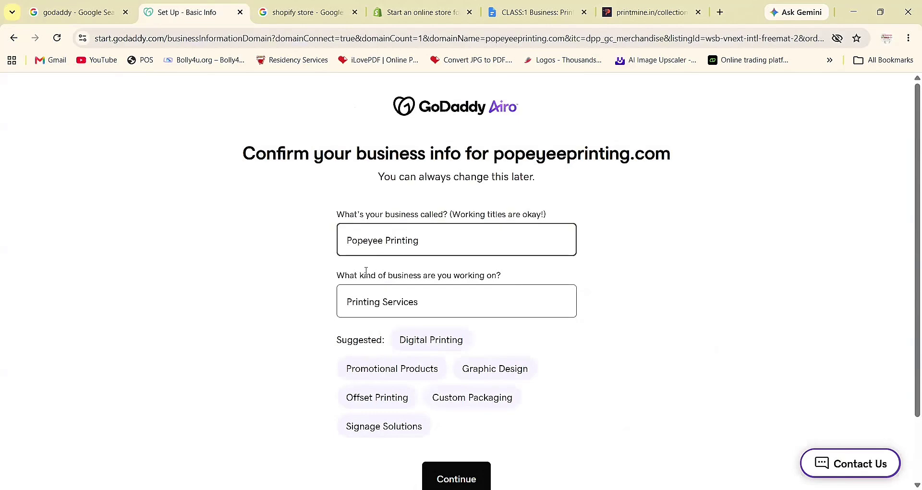
{"action": "scroll", "coordinate": [500, 197], "scroll_direction": "down", "scroll_amount": 1}
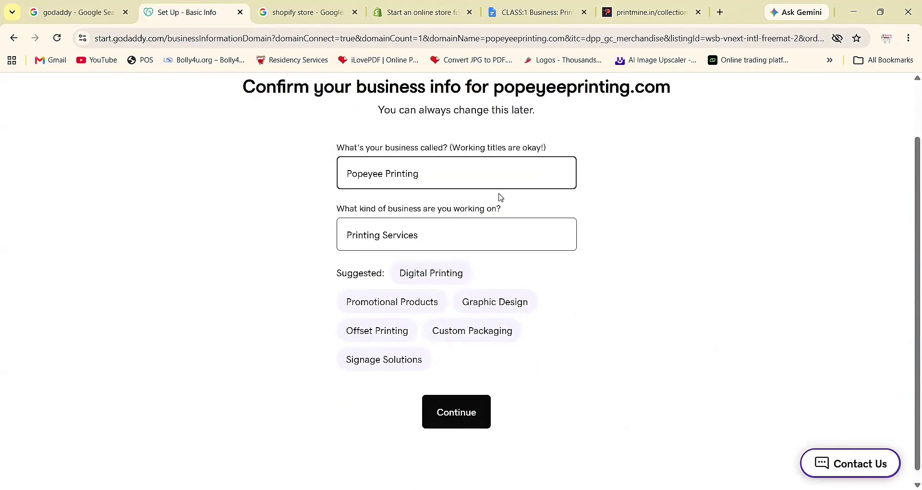
{"action": "scroll", "coordinate": [499, 196], "scroll_direction": "up", "scroll_amount": 1}
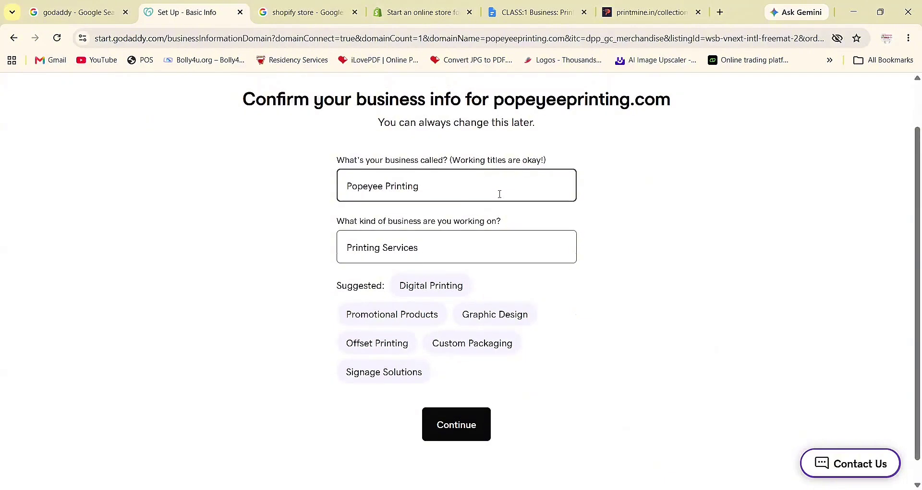
{"action": "scroll", "coordinate": [500, 196], "scroll_direction": "down", "scroll_amount": 1}
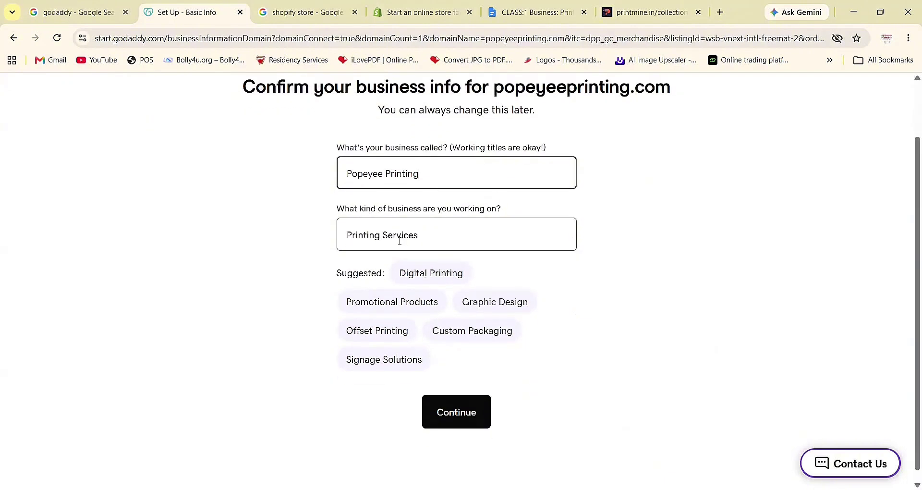
- Confirm the business name Popeyee Printing and type Printing Services
{"action": "left_click", "coordinate": [452, 424]}
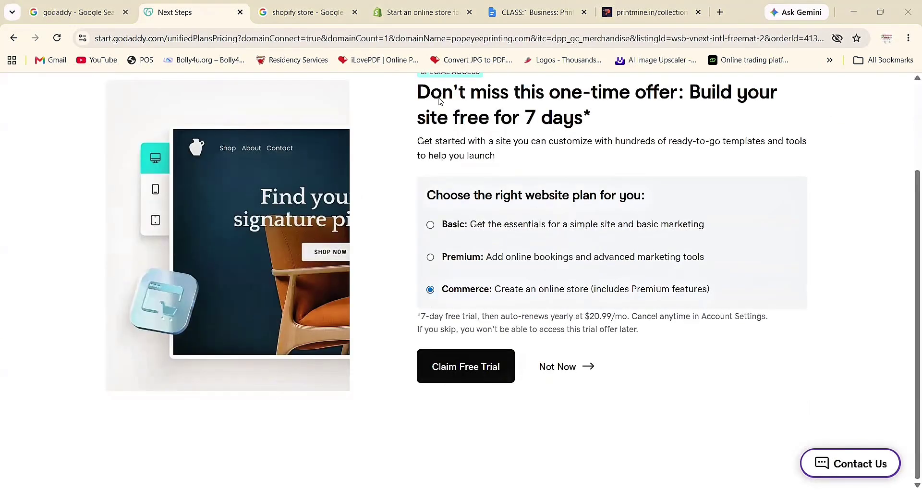
{"action": "scroll", "coordinate": [457, 245], "scroll_direction": "up", "scroll_amount": 3}
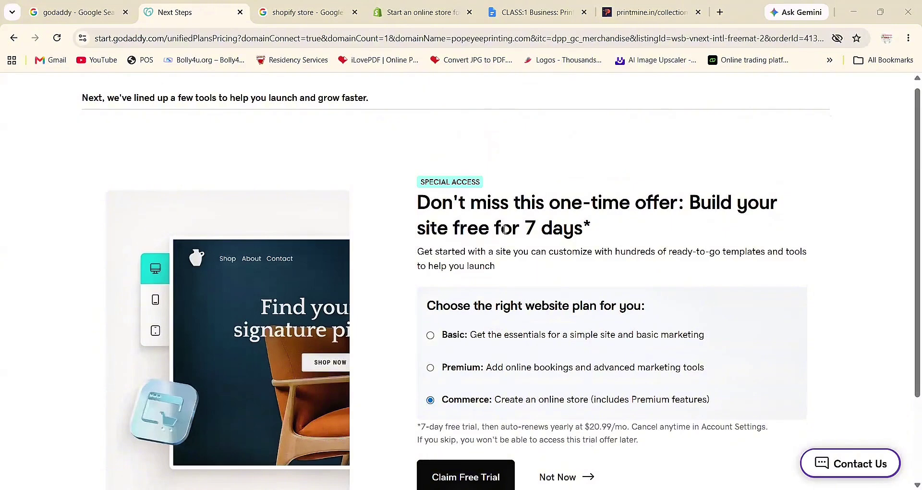
{"action": "scroll", "coordinate": [474, 182], "scroll_direction": "down", "scroll_amount": 1}
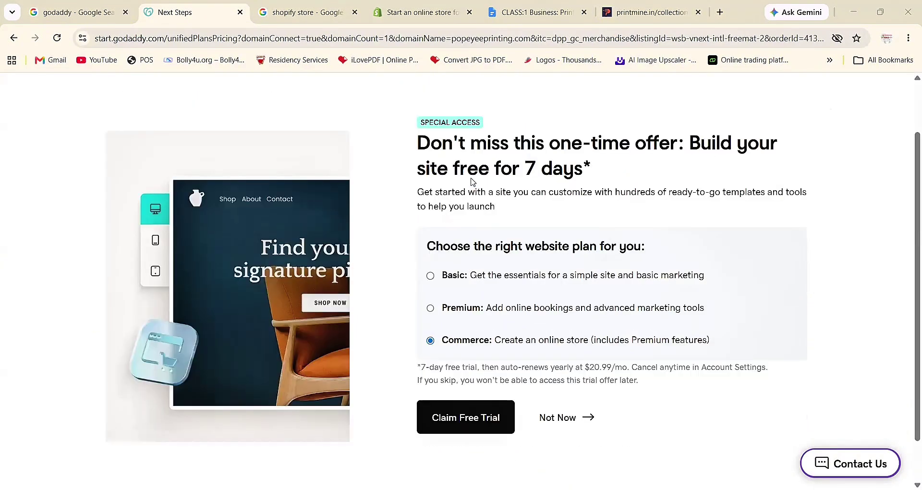
{"action": "scroll", "coordinate": [500, 302], "scroll_direction": "down", "scroll_amount": 1}
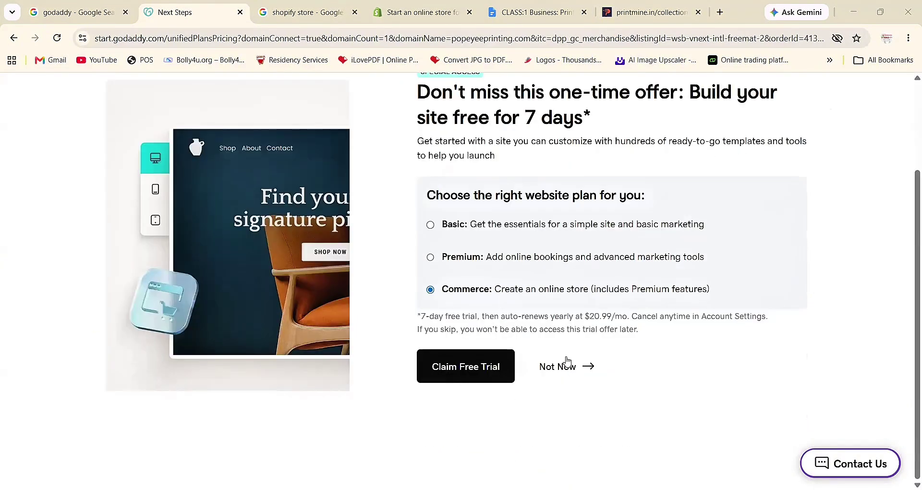
- Decline the 7-day website trial and skip publishing the Coming Soon page
{"action": "left_click", "coordinate": [565, 377]}
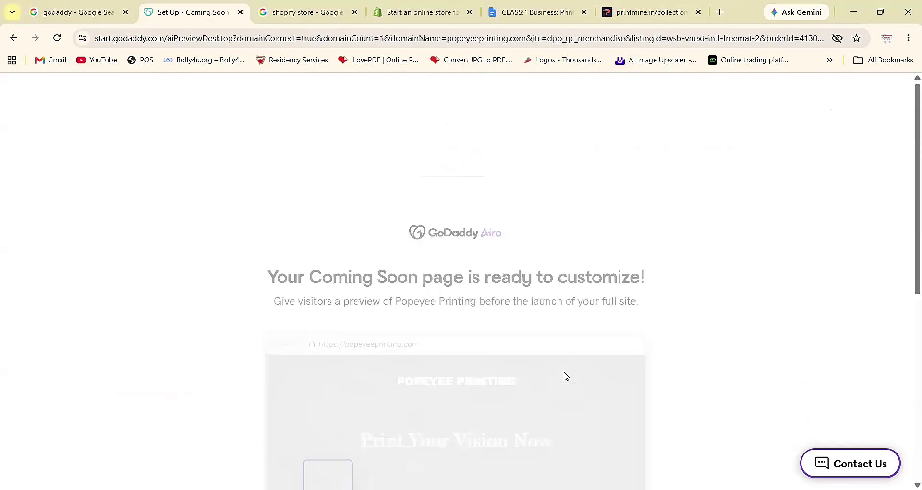
{"action": "scroll", "coordinate": [518, 414], "scroll_direction": "down", "scroll_amount": 3}
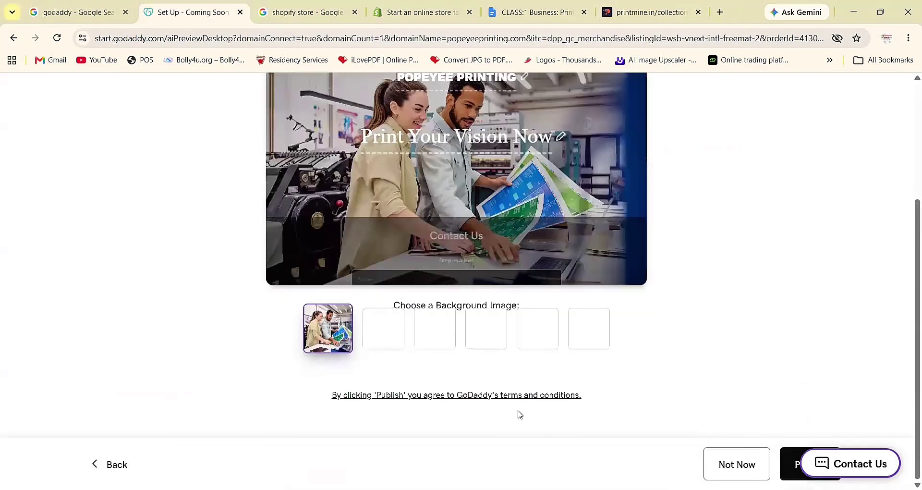
{"action": "scroll", "coordinate": [518, 414], "scroll_direction": "up", "scroll_amount": 3}
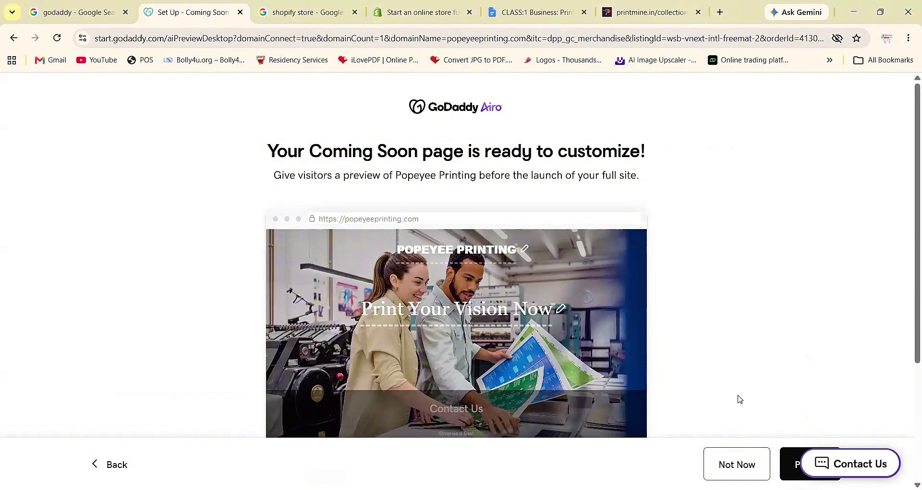
{"action": "left_click", "coordinate": [726, 468]}
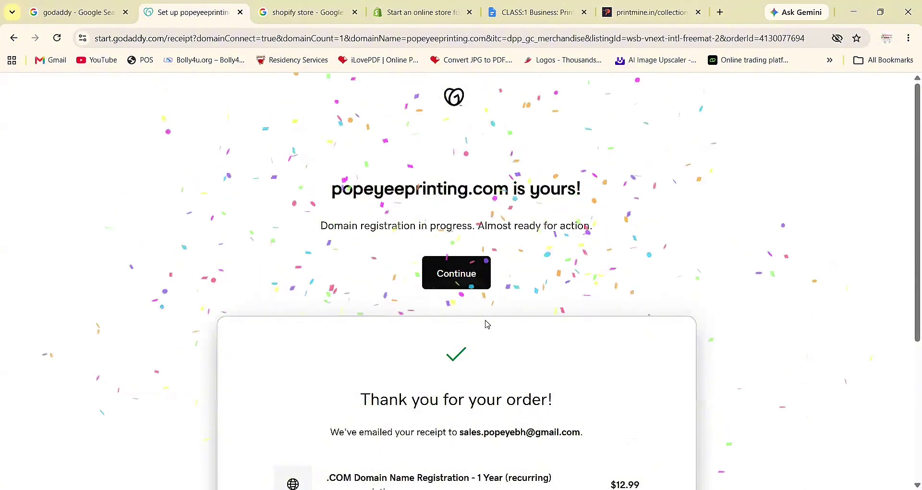
- Review the $12.99 one-year .COM order summary, then restore down the browser window
{"action": "scroll", "coordinate": [488, 325], "scroll_direction": "down", "scroll_amount": 5}
{"action": "scroll", "coordinate": [487, 324], "scroll_direction": "up", "scroll_amount": 5}
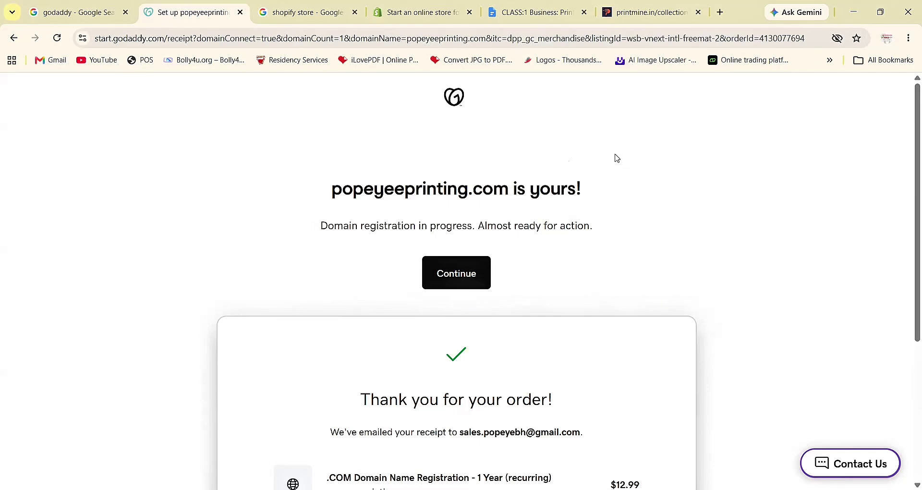
{"action": "left_click", "coordinate": [881, 12]}
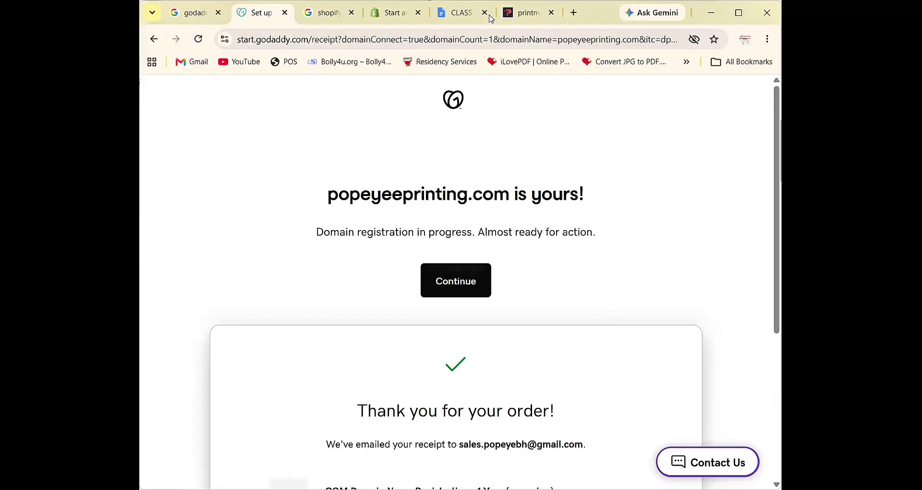
- Bold lesson steps OPENING through DOMAIN PURCHASE — LIVE in the outline, then go to the Shopify tab
{"action": "left_click", "coordinate": [466, 15]}
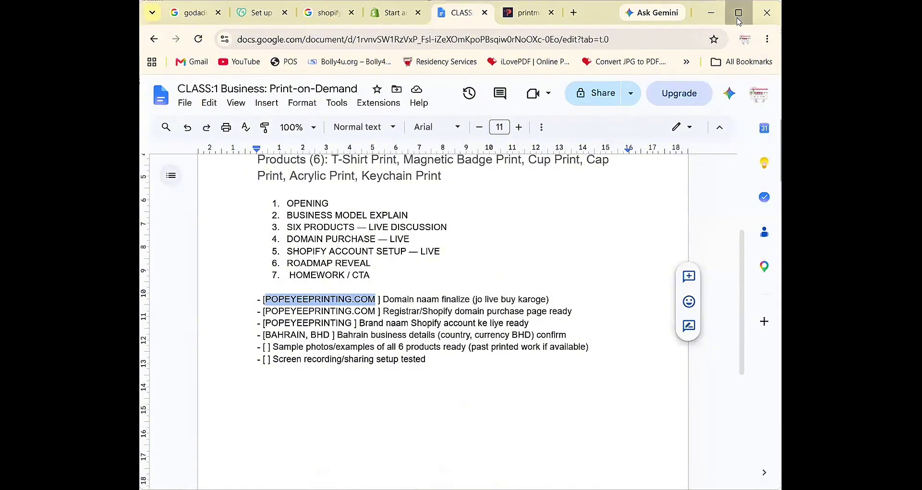
{"action": "key", "text": "super+Up"}
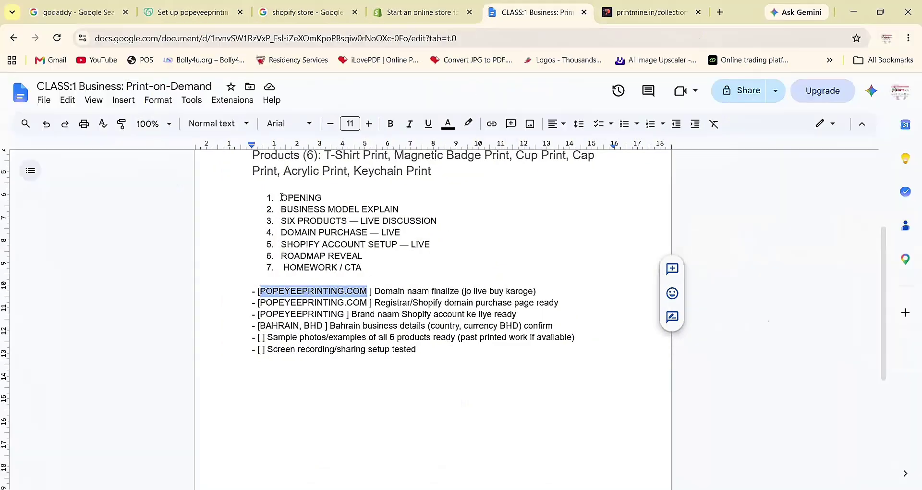
{"action": "left_click_drag", "start_coordinate": [281, 198], "coordinate": [404, 233]}
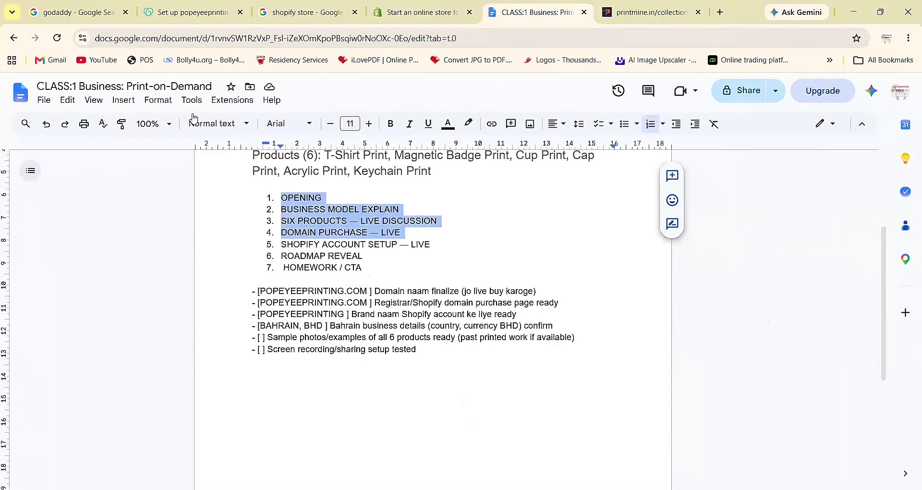
{"action": "left_click", "coordinate": [390, 125]}
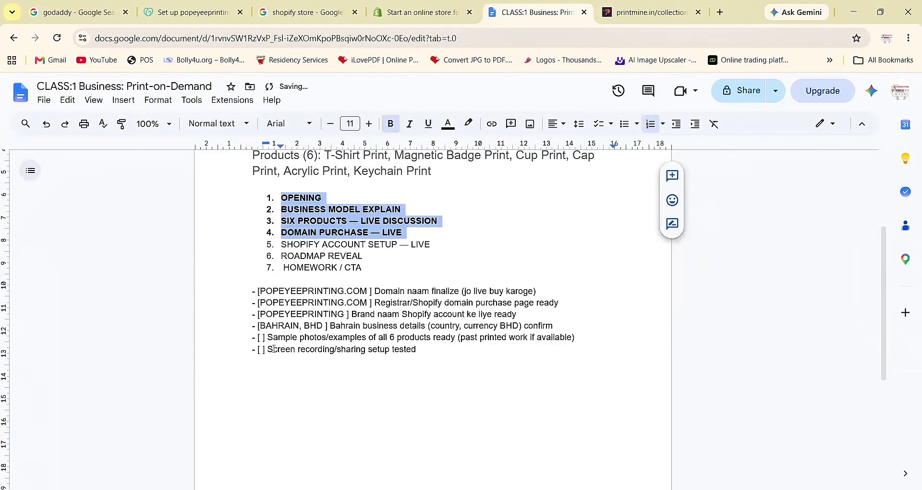
{"action": "left_click", "coordinate": [442, 251]}
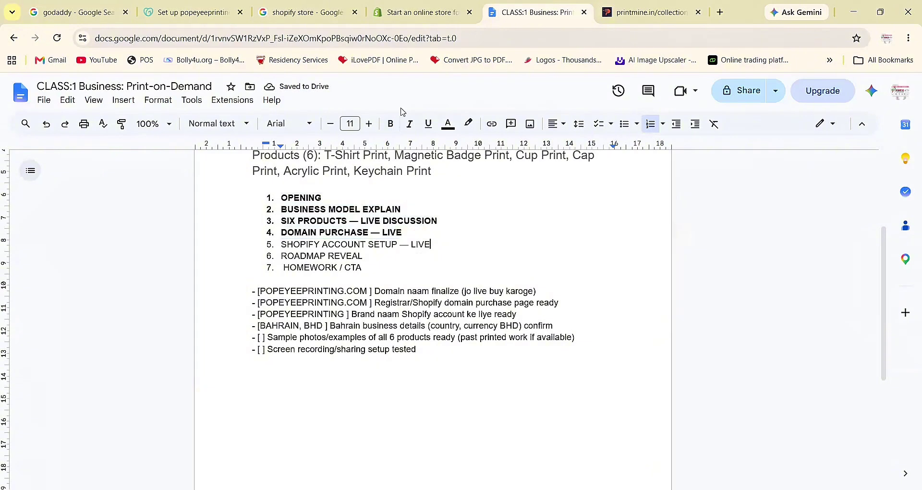
{"action": "left_click", "coordinate": [379, 21]}
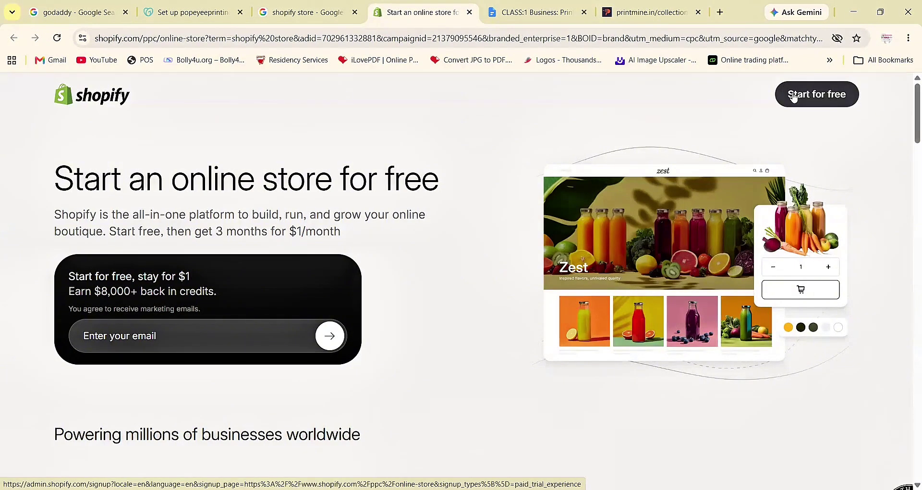
- Open Shopify's 'Start your free trial' page offering 3 days free, then $1/month
{"action": "left_click", "coordinate": [794, 96]}
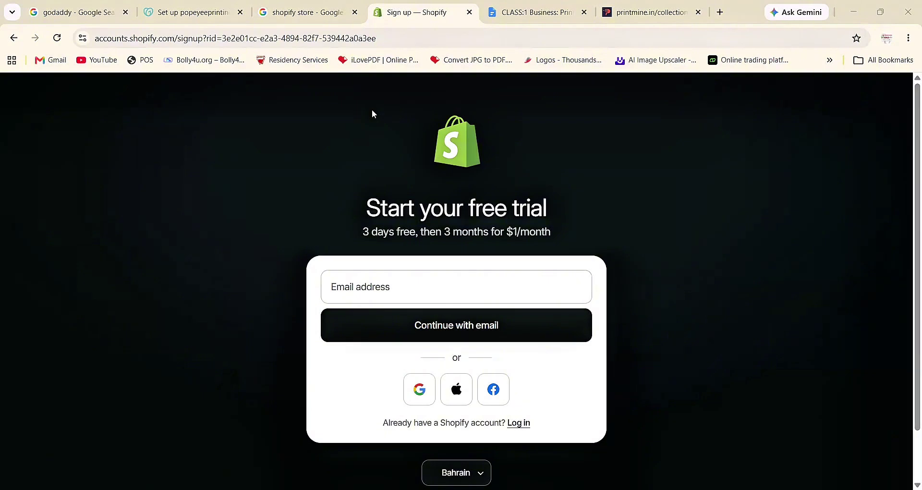
- Enter the business Gmail address in the sign-up Email field and check it against the Chrome profile
{"action": "left_click", "coordinate": [404, 290]}
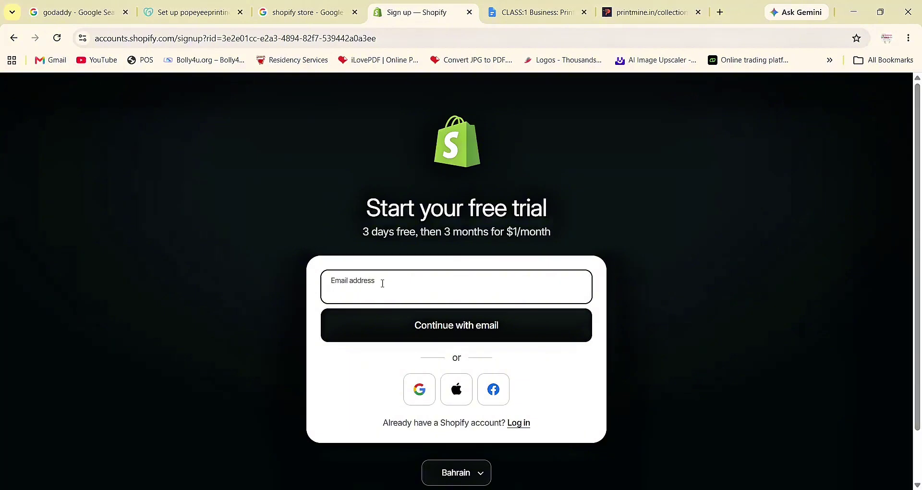
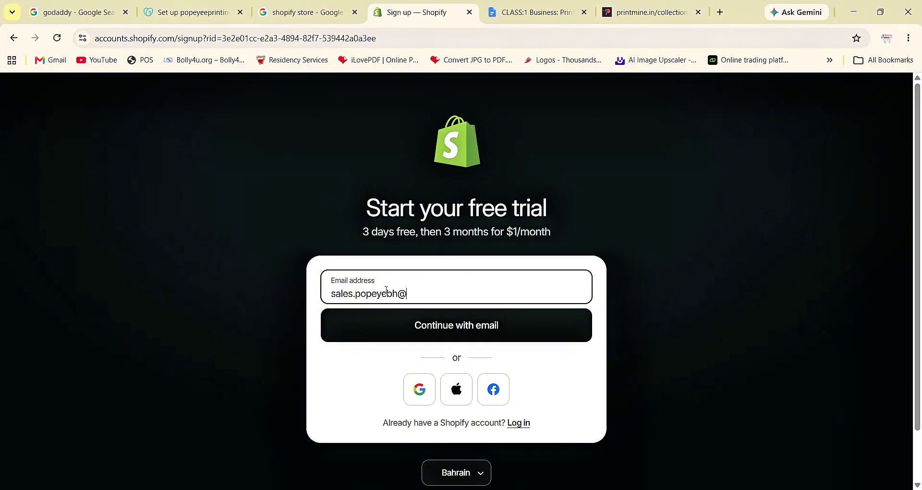
{"action": "left_click", "coordinate": [887, 38]}
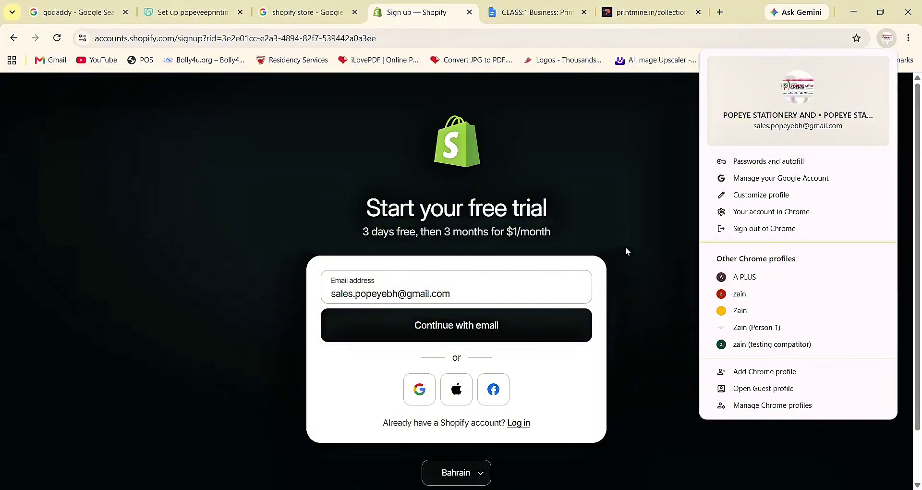
- Continue with email, choose the business Google account, and decline the passkey prompt
{"action": "left_click", "coordinate": [449, 330]}
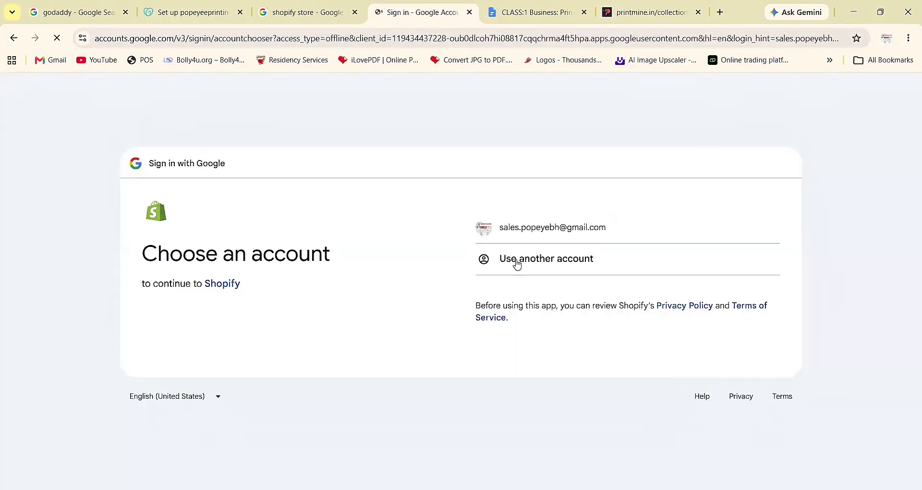
{"action": "left_click", "coordinate": [564, 234]}
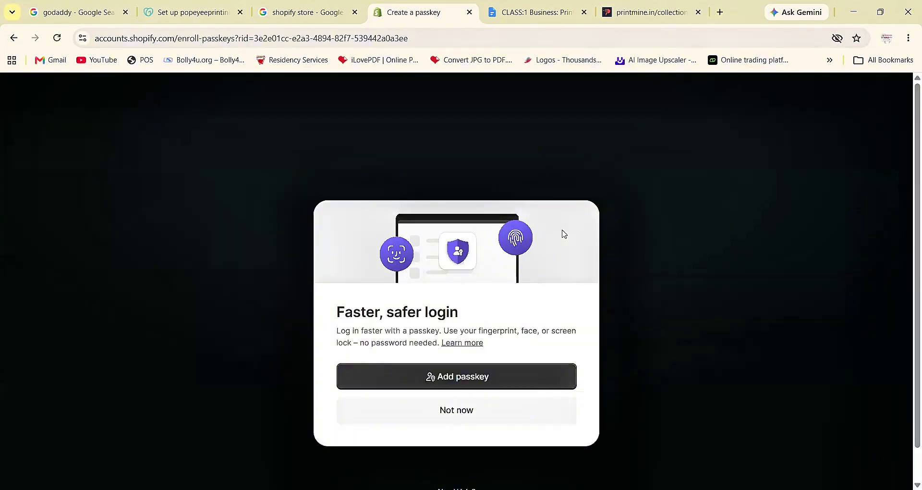
{"action": "left_click", "coordinate": [458, 415]}
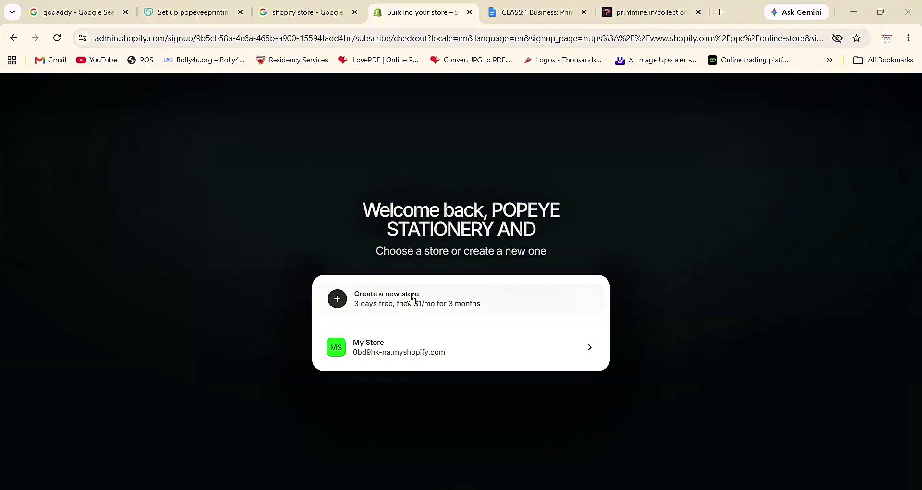
- Create a new store and skip the payment form to reach the 'Let's get started' setup page
{"action": "left_click", "coordinate": [412, 299]}
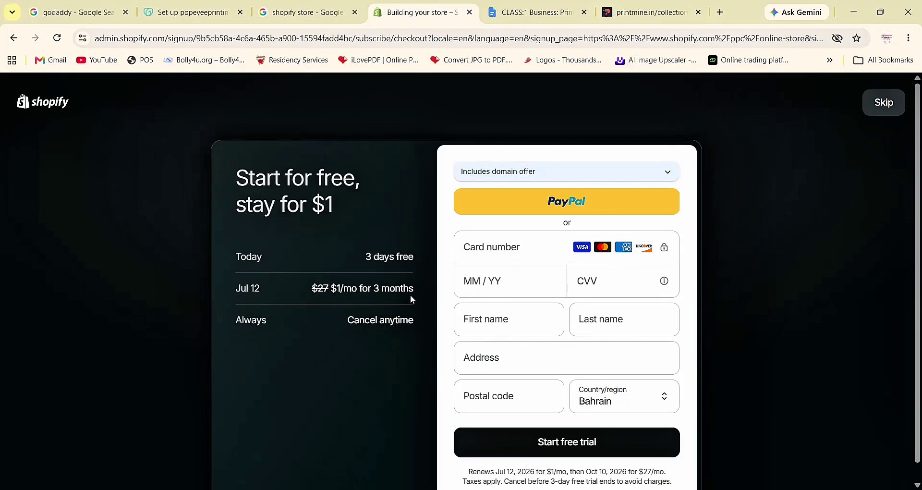
{"action": "scroll", "coordinate": [340, 382], "scroll_direction": "down", "scroll_amount": 1}
{"action": "scroll", "coordinate": [340, 382], "scroll_direction": "up", "scroll_amount": 1}
{"action": "left_click", "coordinate": [902, 105]}
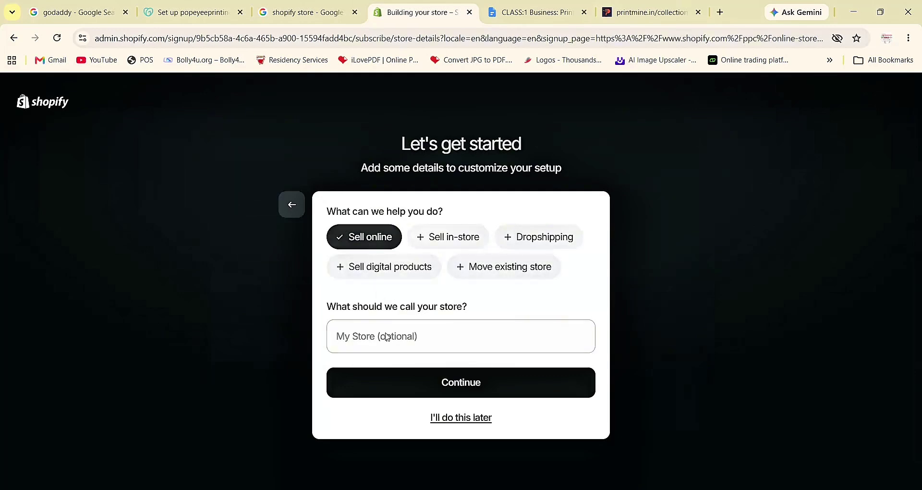
- Continue the setup with 'Sell online' selected to reach My Store 2's admin home
{"action": "left_click", "coordinate": [410, 380]}
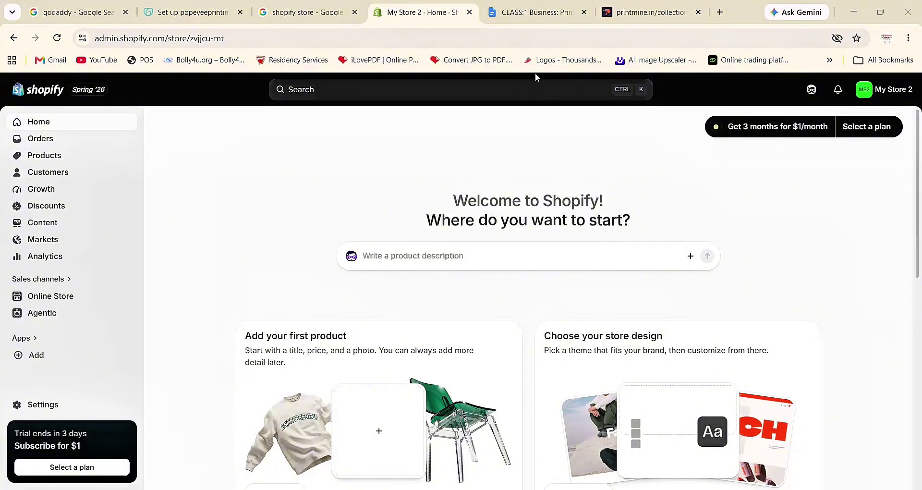
- Bold outline item 5, 'SHOPIFY ACCOUNT SETUP — LIVE', in the lesson document
{"action": "left_click", "coordinate": [534, 15]}
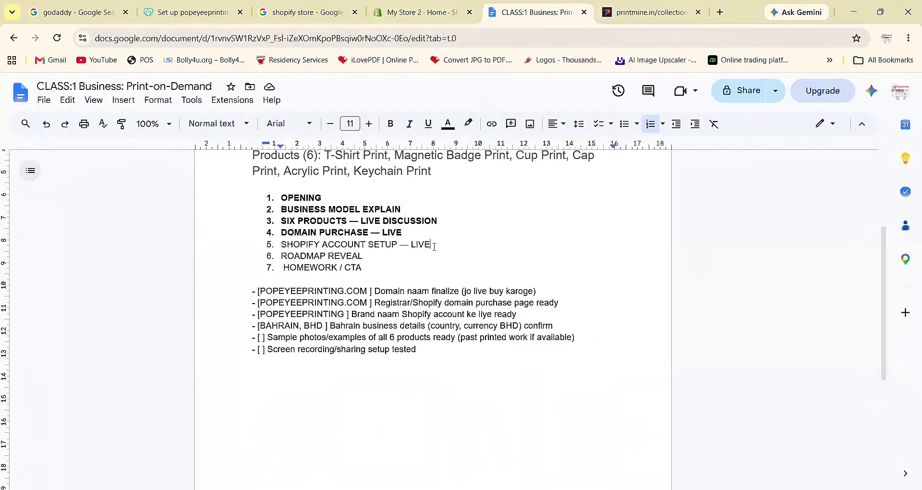
{"action": "left_click_drag", "start_coordinate": [432, 244], "coordinate": [265, 245]}
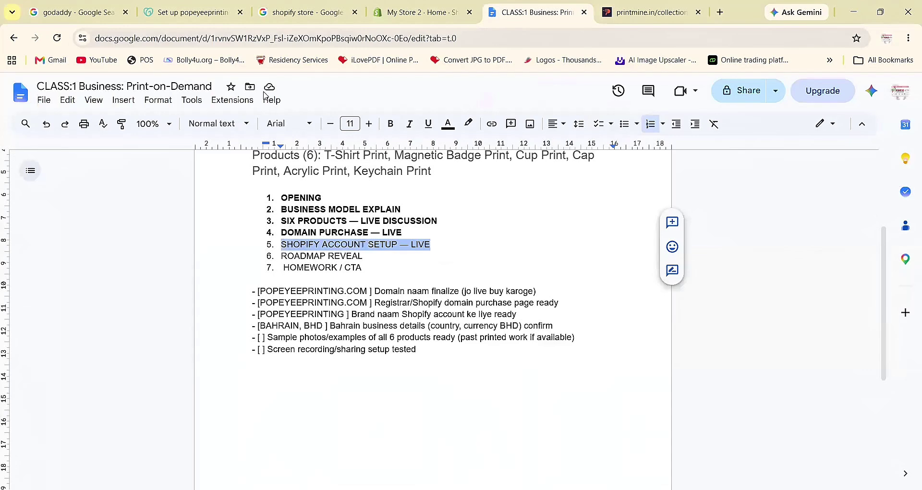
{"action": "left_click", "coordinate": [391, 123]}
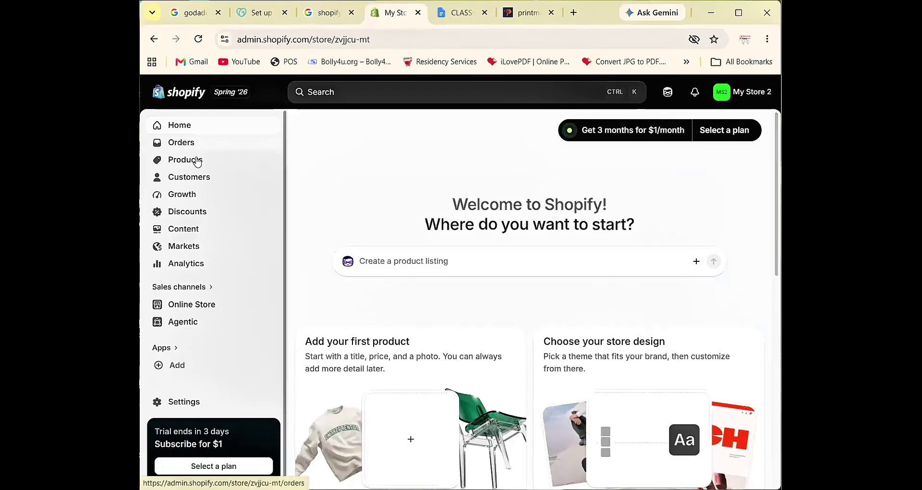
- Open Online Store and review the themes page showing Horizon 4.1.1 on My Store 2
{"action": "left_click", "coordinate": [189, 310]}
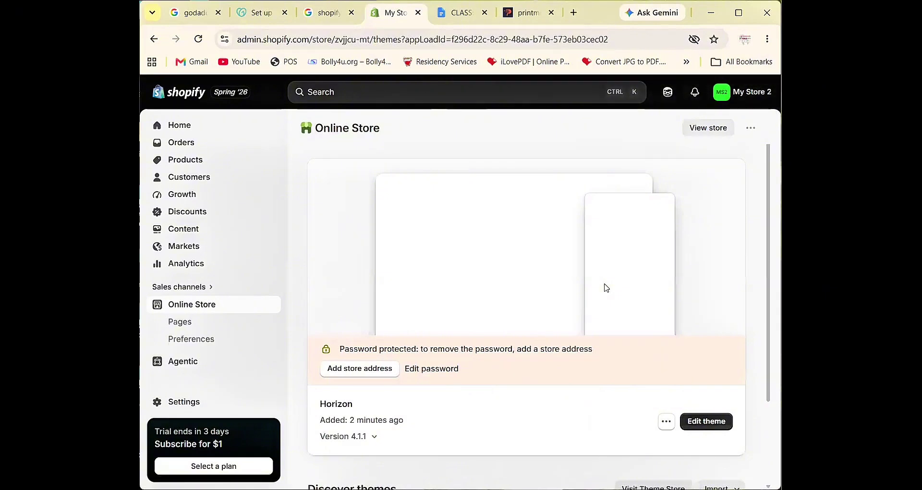
{"action": "scroll", "coordinate": [606, 287], "scroll_direction": "down", "scroll_amount": 1}
{"action": "scroll", "coordinate": [606, 287], "scroll_direction": "down", "scroll_amount": 2}
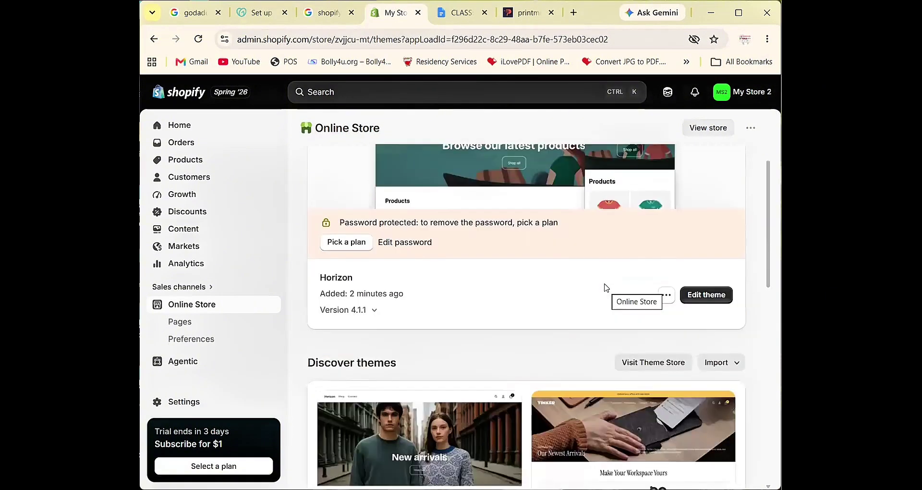
{"action": "scroll", "coordinate": [606, 288], "scroll_direction": "up", "scroll_amount": 1}
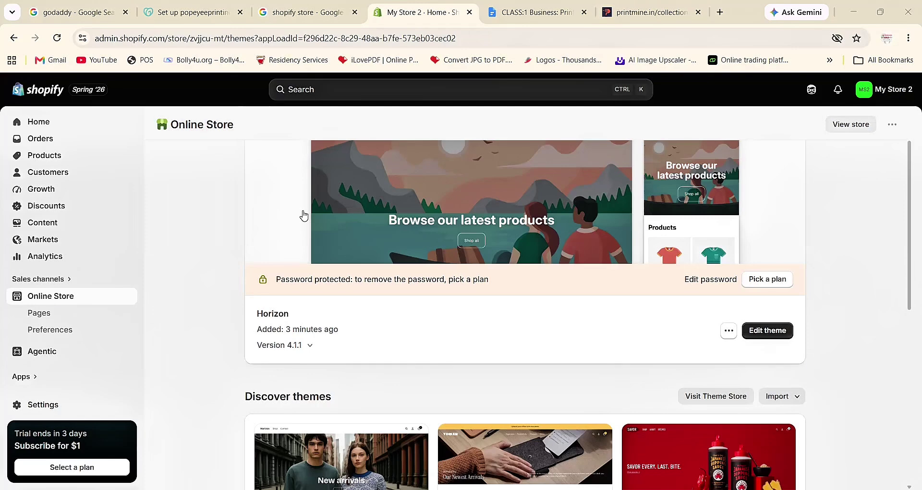
{"action": "scroll", "coordinate": [363, 238], "scroll_direction": "down", "scroll_amount": 1}
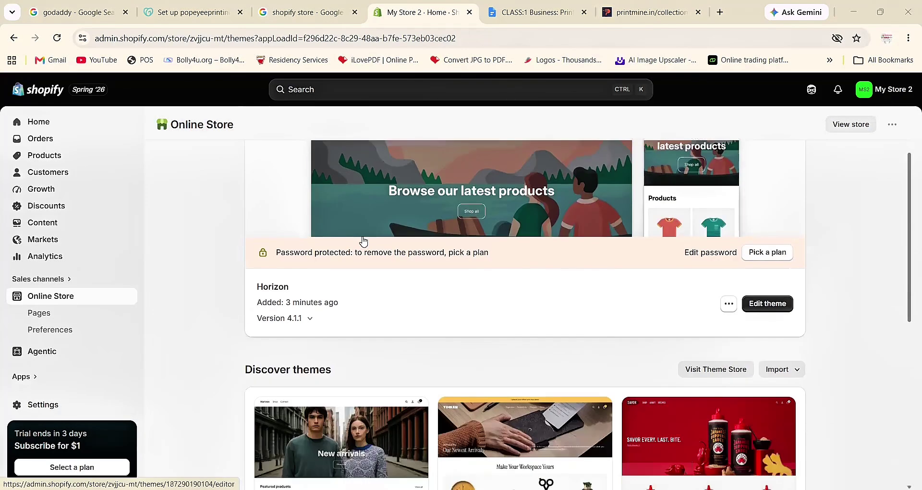
- Select outline items 6–7, 'ROADMAP REVEAL' and 'HOMEWORK / CTA', in the CLASS:1 document
{"action": "left_click", "coordinate": [515, 22]}
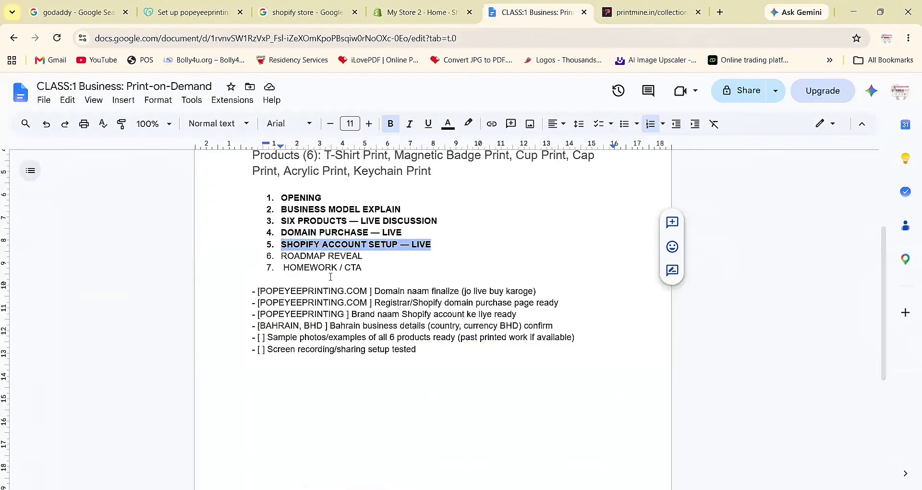
{"action": "double_click", "coordinate": [333, 255]}
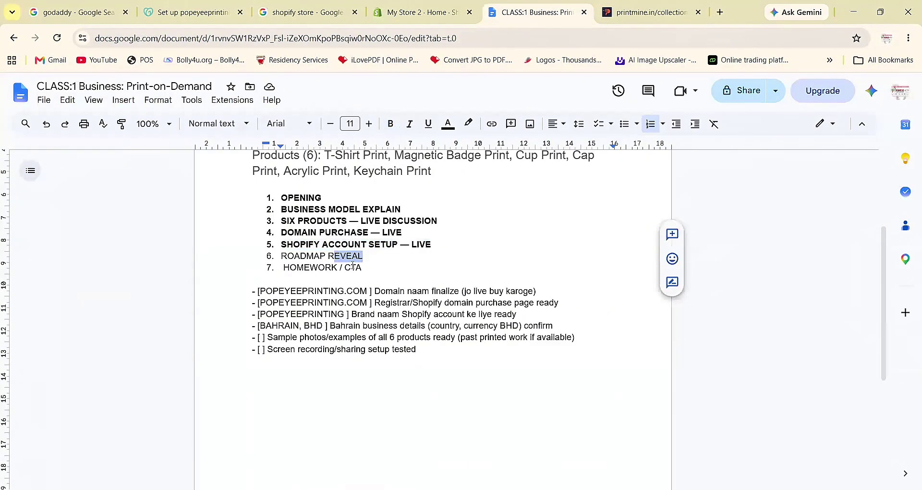
{"action": "left_click", "coordinate": [352, 268]}
{"action": "left_click_drag", "start_coordinate": [362, 267], "coordinate": [281, 256]}
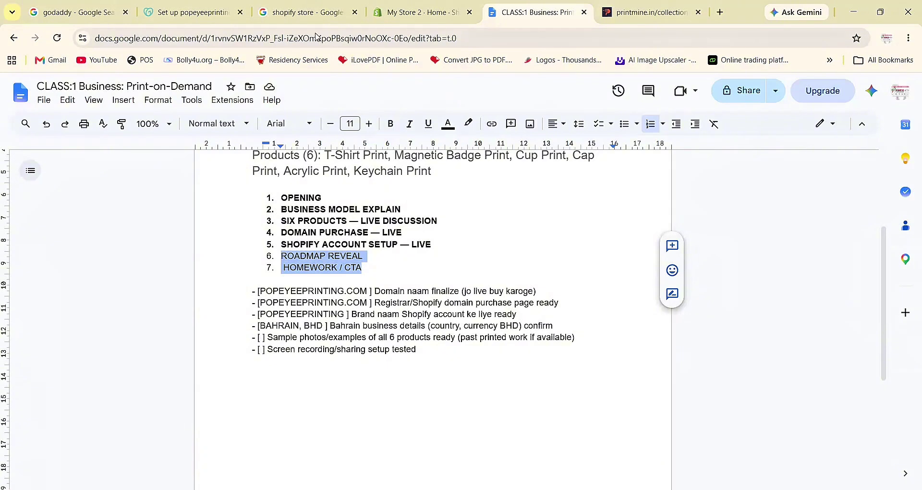
- View the PrintMine Customized Magnetic Badge page, then go back toward the PrintMine homepage
{"action": "left_click", "coordinate": [687, 19]}
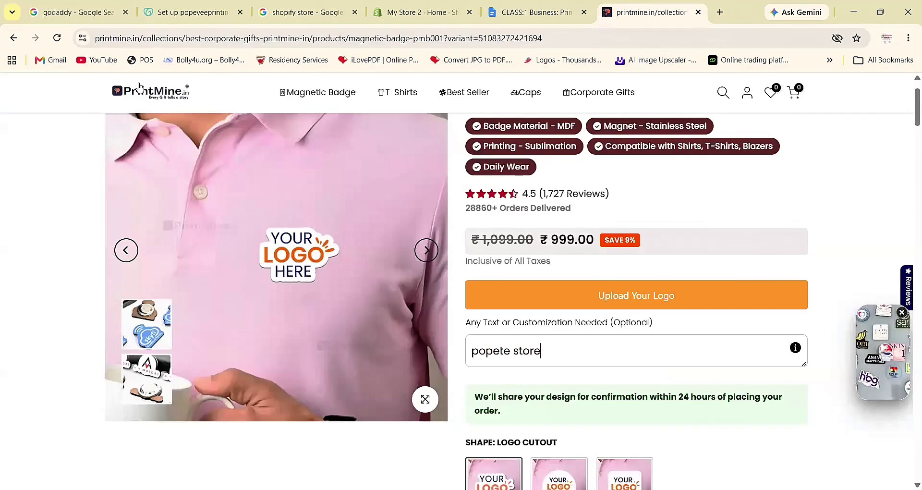
{"action": "left_click", "coordinate": [13, 38]}
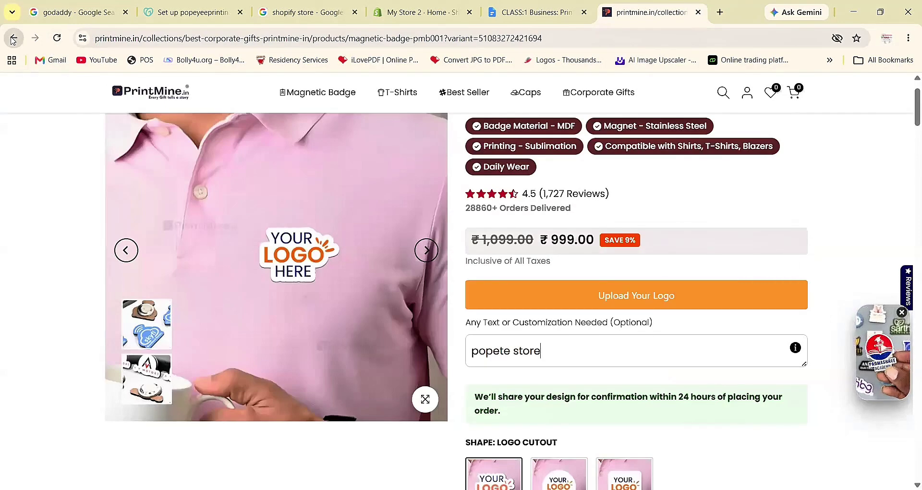